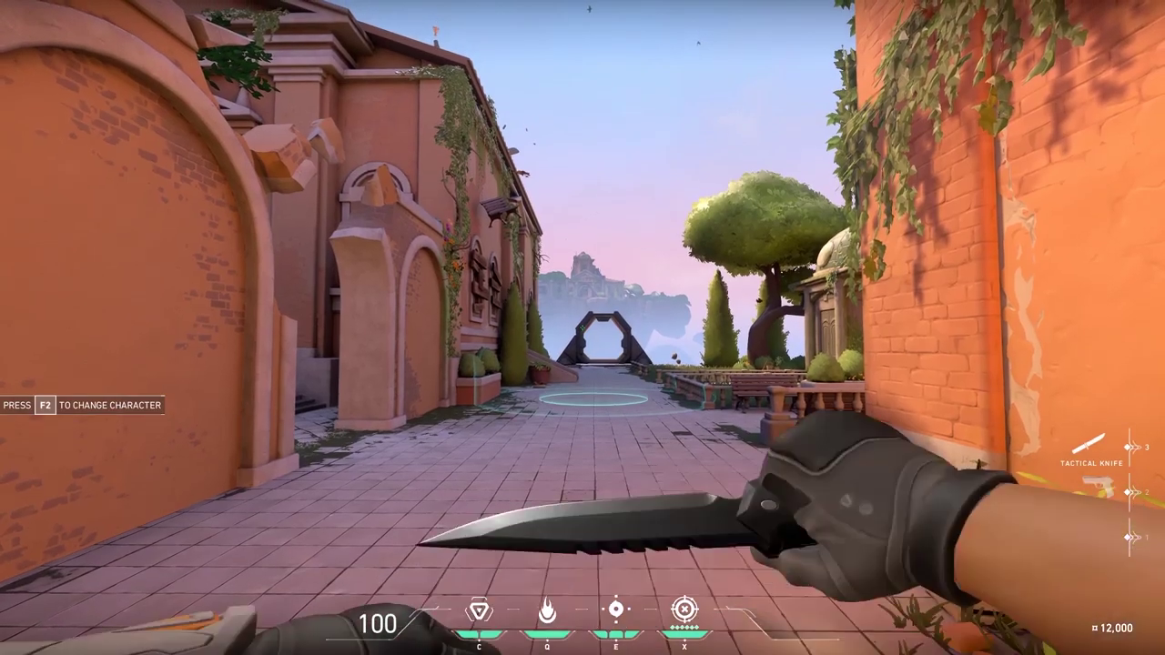
{"action": "key", "text": "c"}
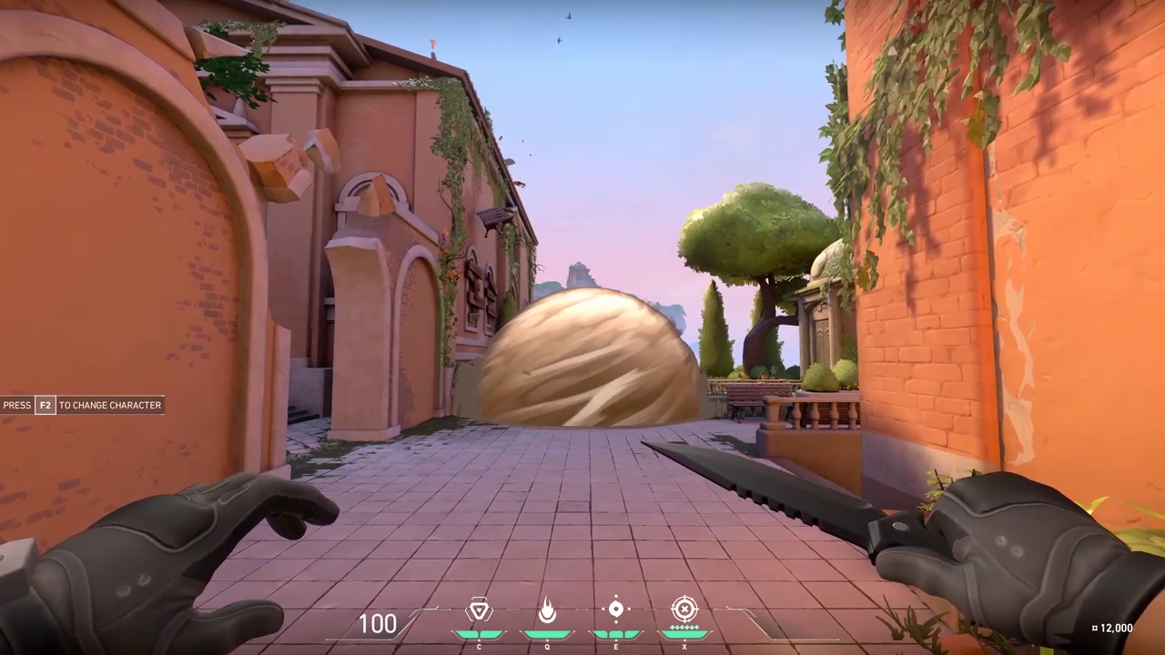
{"action": "key", "text": "a"}
{"action": "key", "text": "w"}
{"action": "key", "text": "e"}
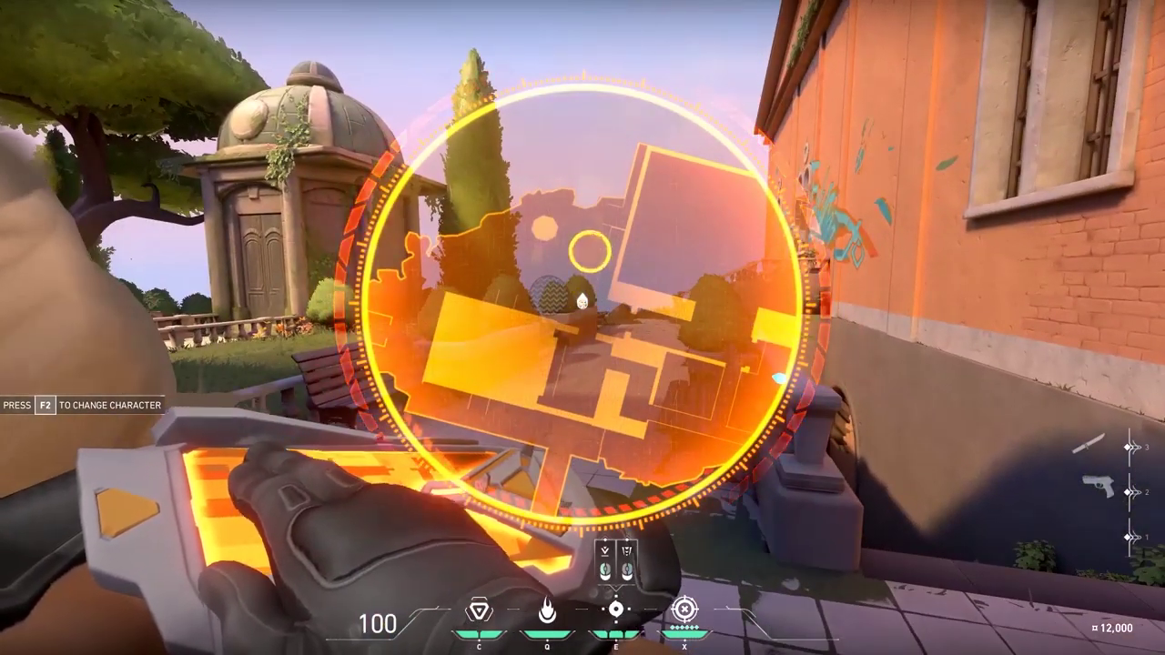
{"action": "left_click", "coordinate": [588, 253]}
{"action": "right_click", "coordinate": [588, 253]}
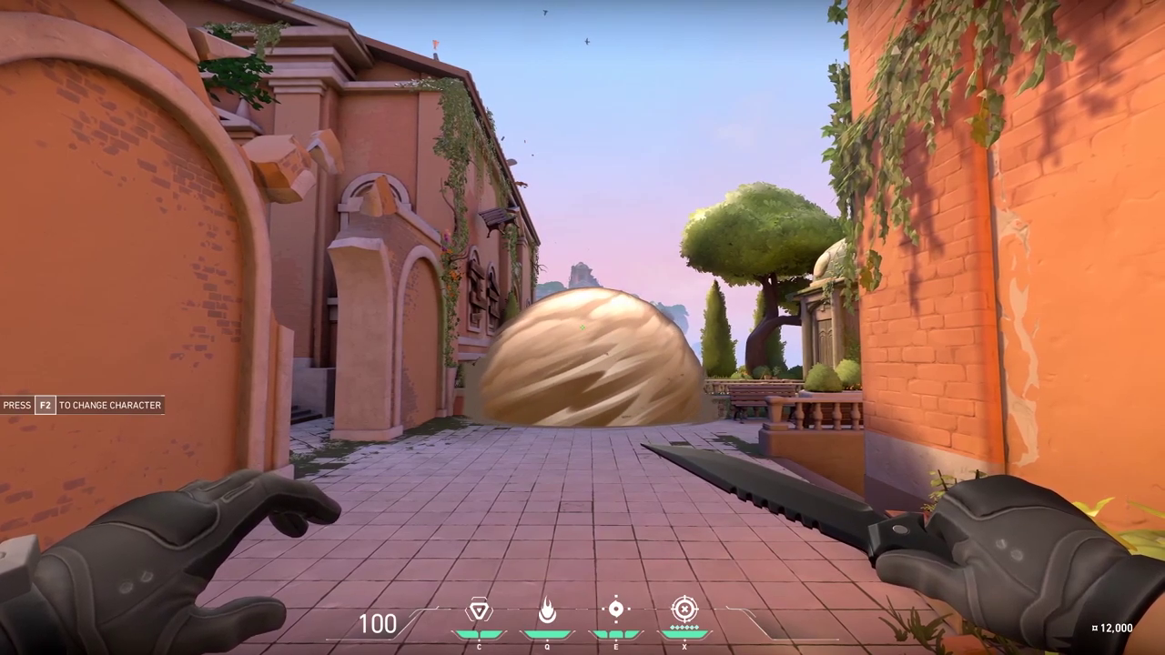
{"action": "key", "text": "a"}
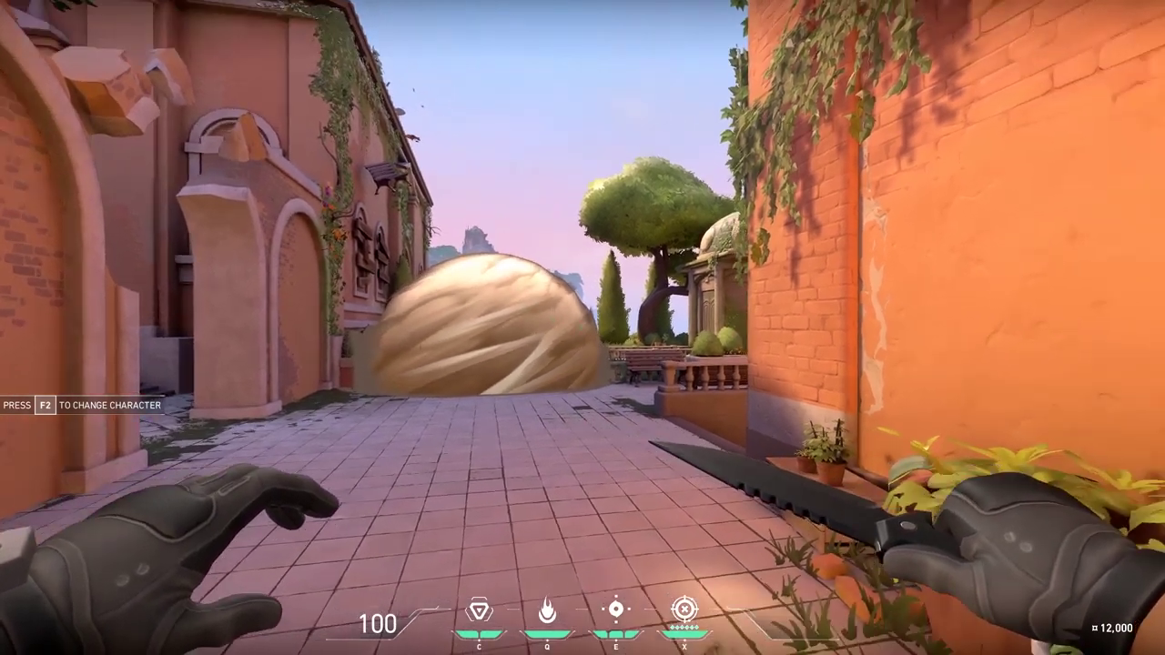
{"action": "key", "text": "w"}
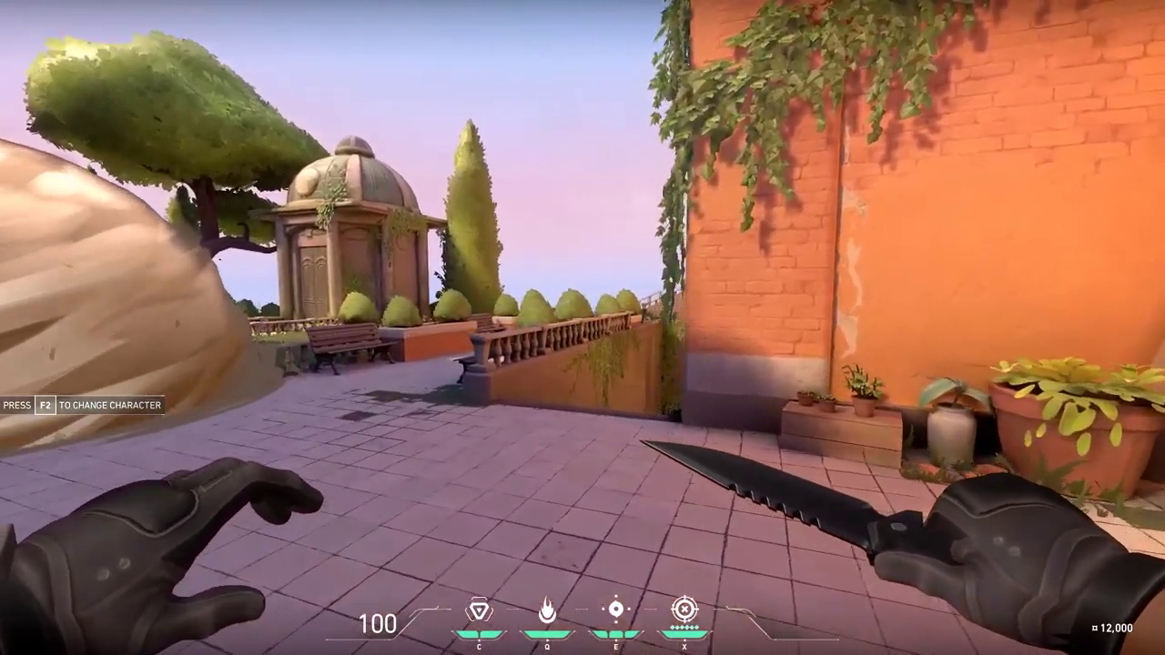
{"action": "key", "text": "c"}
{"action": "key", "text": "w"}
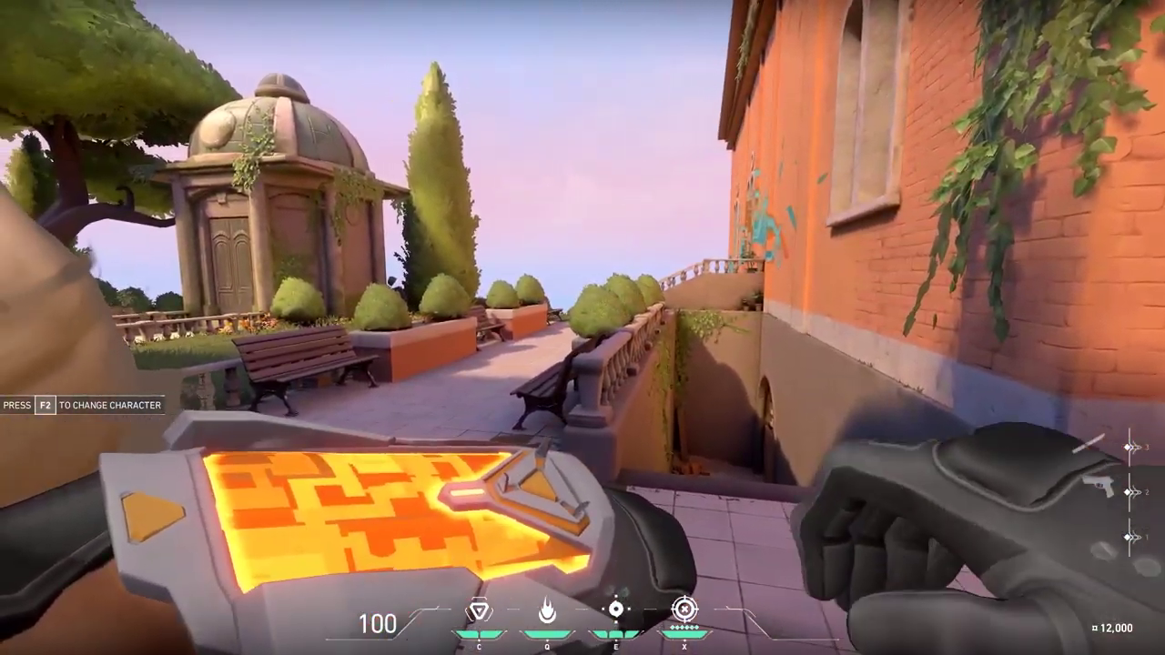
{"action": "key", "text": "w"}
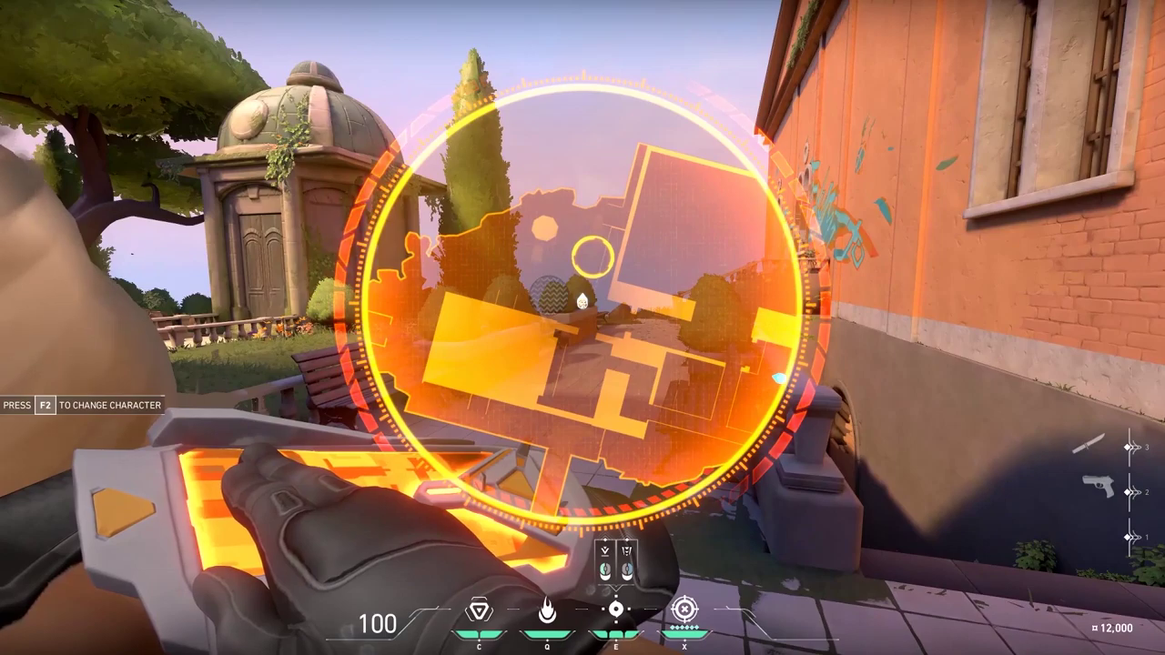
{"action": "key", "text": "3"}
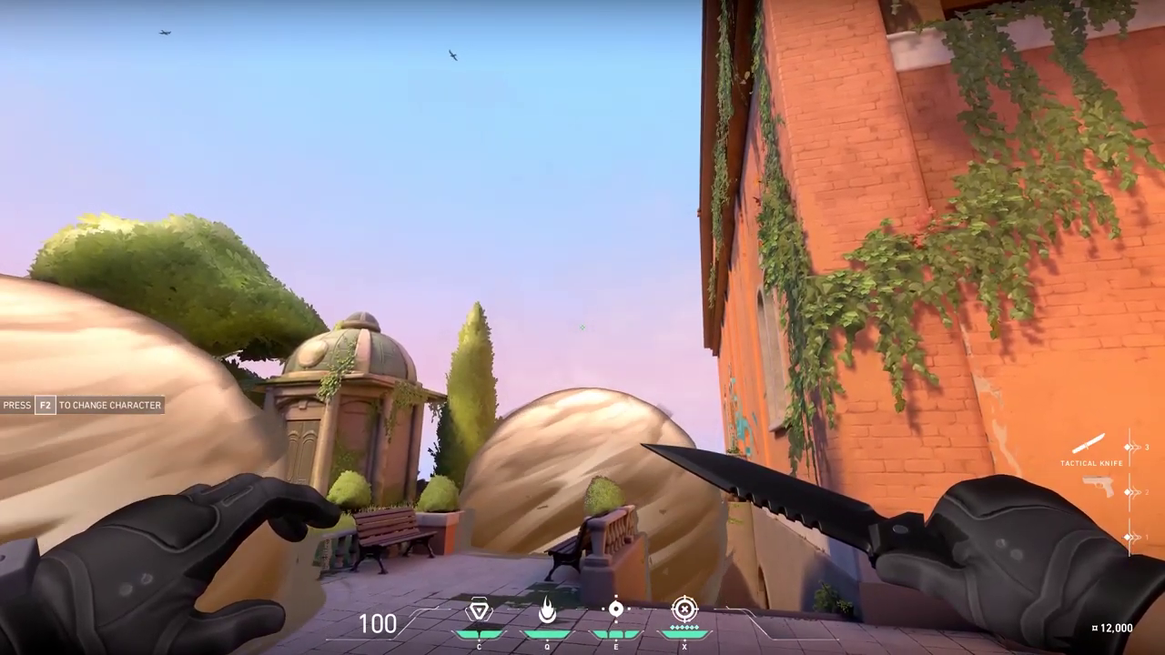
{"action": "key", "text": "e"}
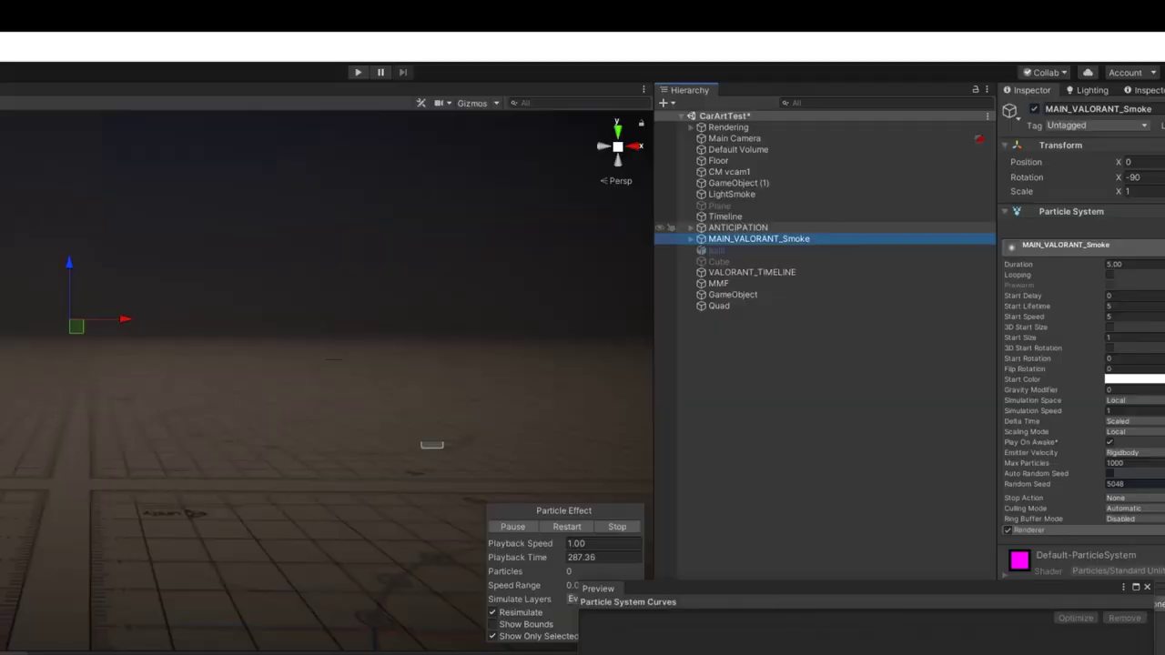
Select and expand the ANTICIPATION effect, turn off Show Only Selected, and replay its particle playback from the start
{"action": "left_click", "coordinate": [738, 228]}
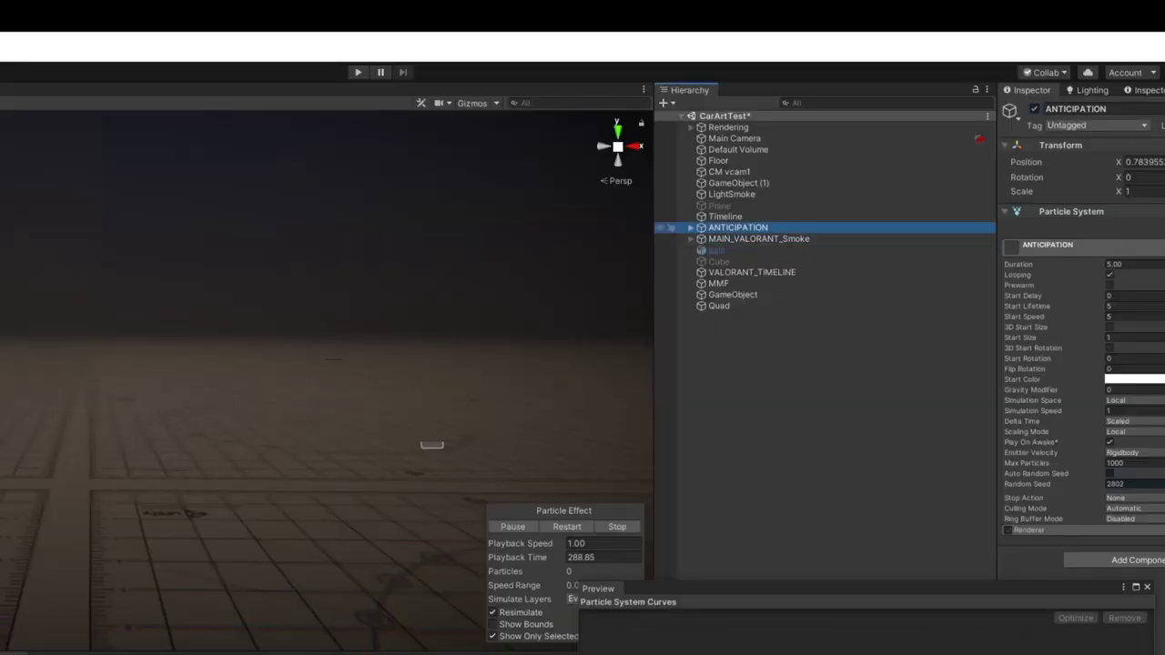
{"action": "left_click", "coordinate": [691, 228]}
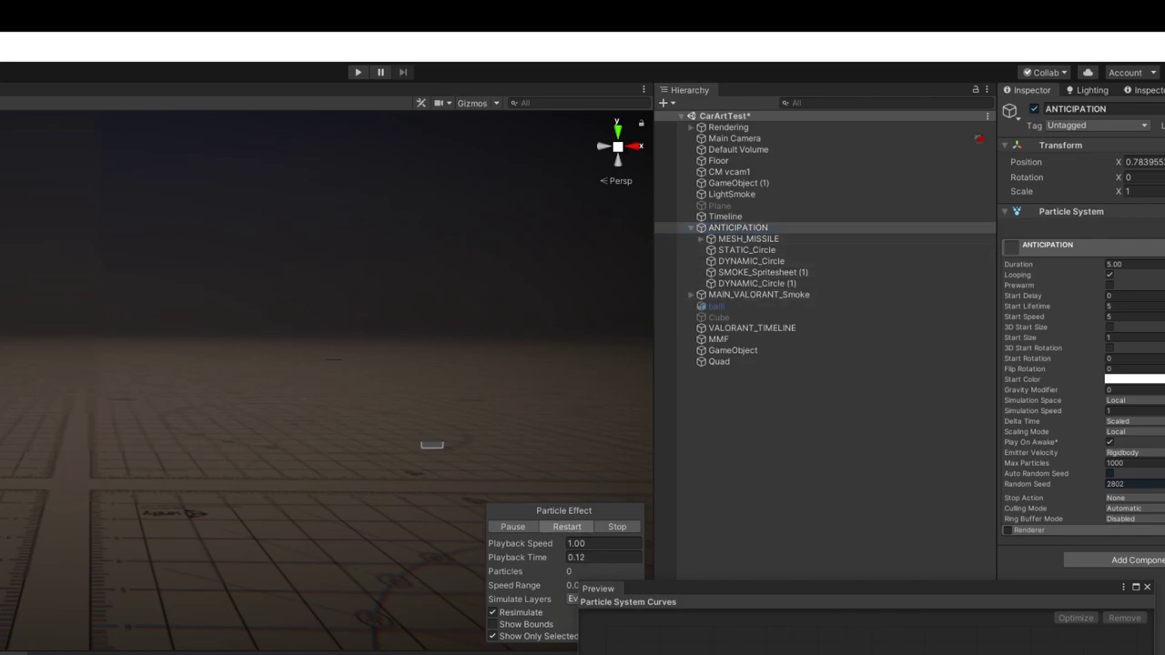
{"action": "left_click", "coordinate": [493, 637]}
{"action": "left_click", "coordinate": [566, 527]}
{"action": "left_click", "coordinate": [567, 527]}
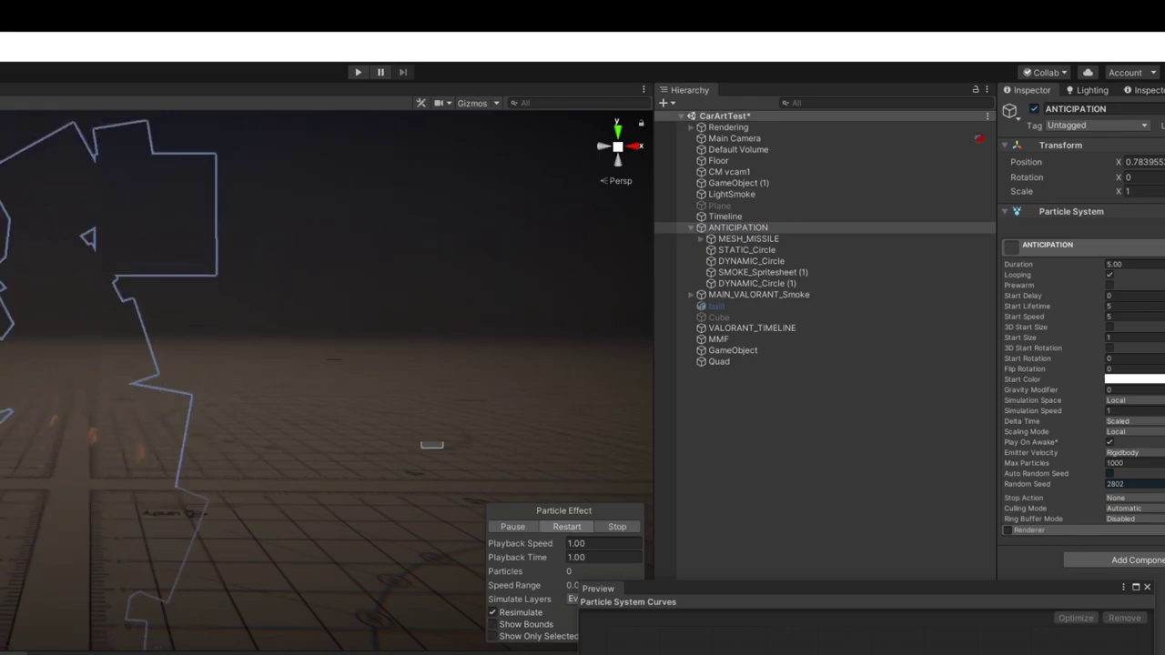
{"action": "left_click", "coordinate": [566, 527]}
{"action": "left_click", "coordinate": [691, 228]}
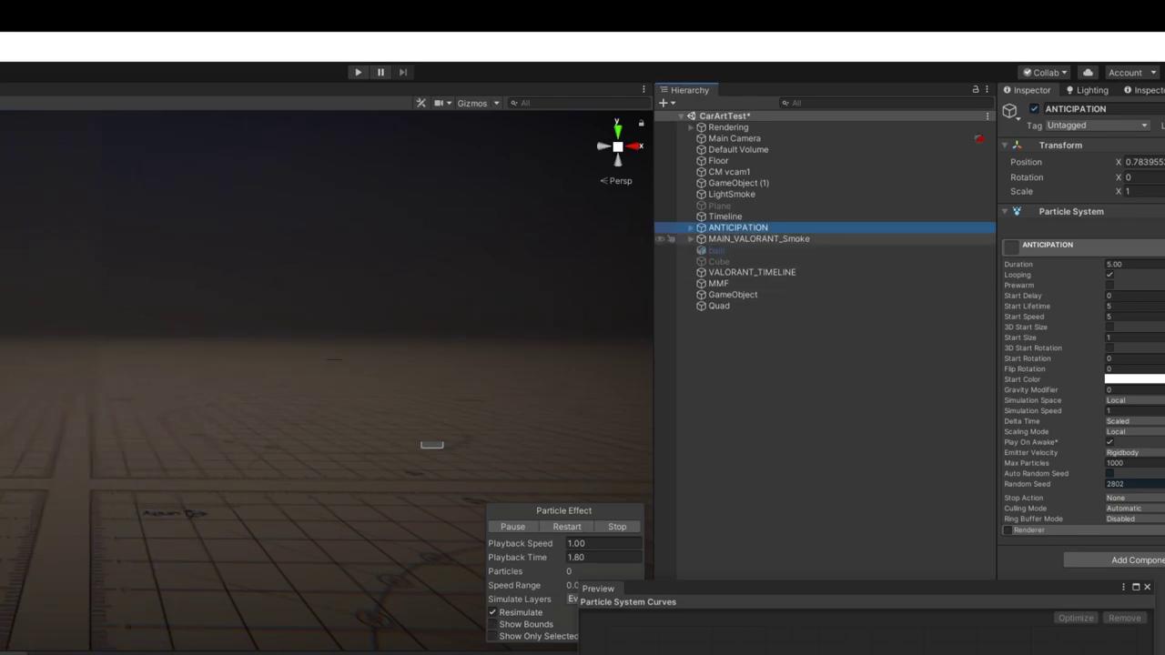
{"action": "left_click", "coordinate": [691, 228]}
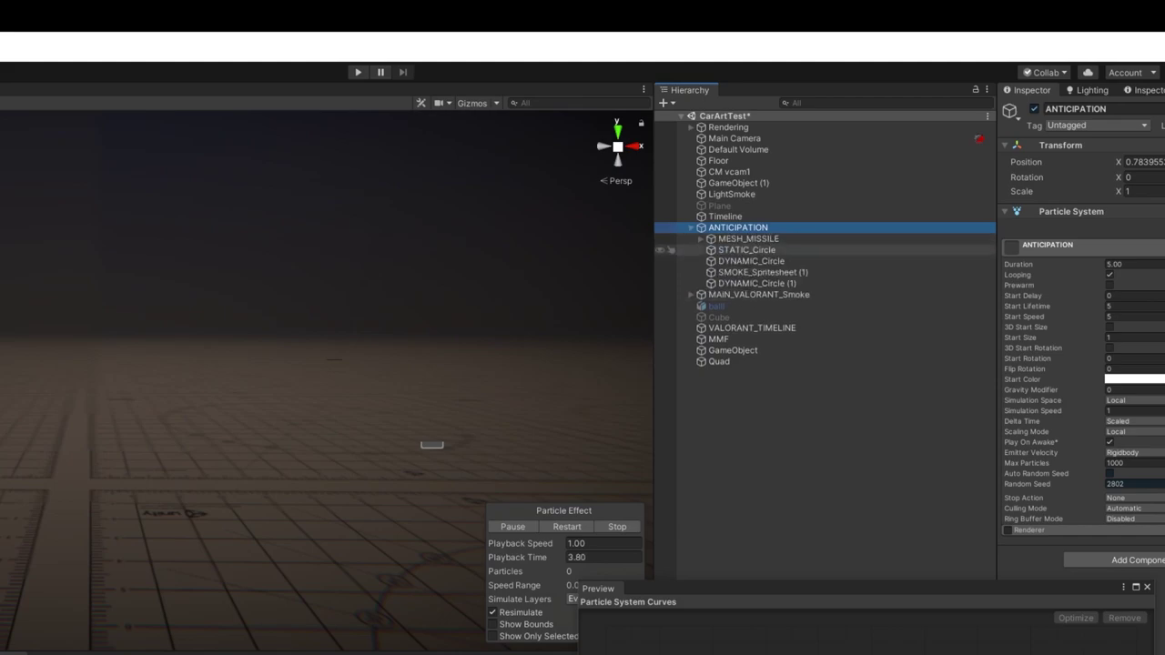
Select the MAIN_VALORANT_Smoke particle system and replay the effect from the start
{"action": "left_click", "coordinate": [758, 294]}
{"action": "left_click", "coordinate": [566, 526]}
{"action": "left_click", "coordinate": [566, 526]}
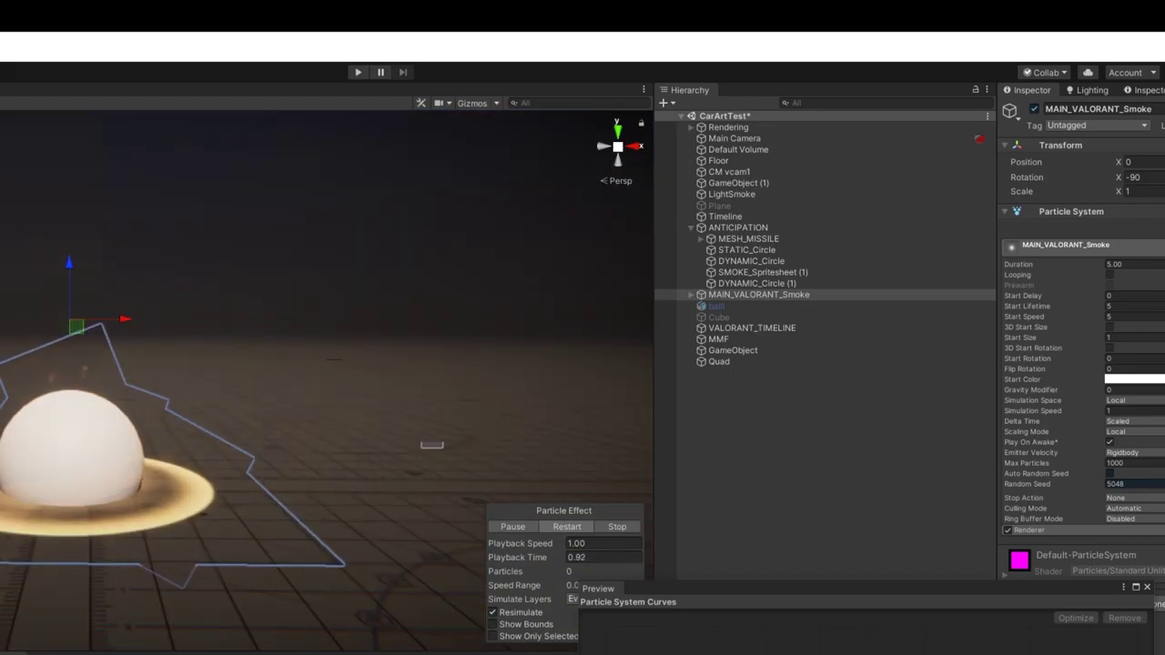
Expand MAIN_VALORANT_Smoke and its BALL_BG group, and examine the particle settings of the BALL_BG layers
{"action": "key", "text": "ctrl+z"}
{"action": "key", "text": "ctrl+y"}
{"action": "key", "text": "ctrl+z"}
{"action": "key", "text": "ctrl+z"}
{"action": "key", "text": "ctrl+z"}
{"action": "key", "text": "ctrl+z"}
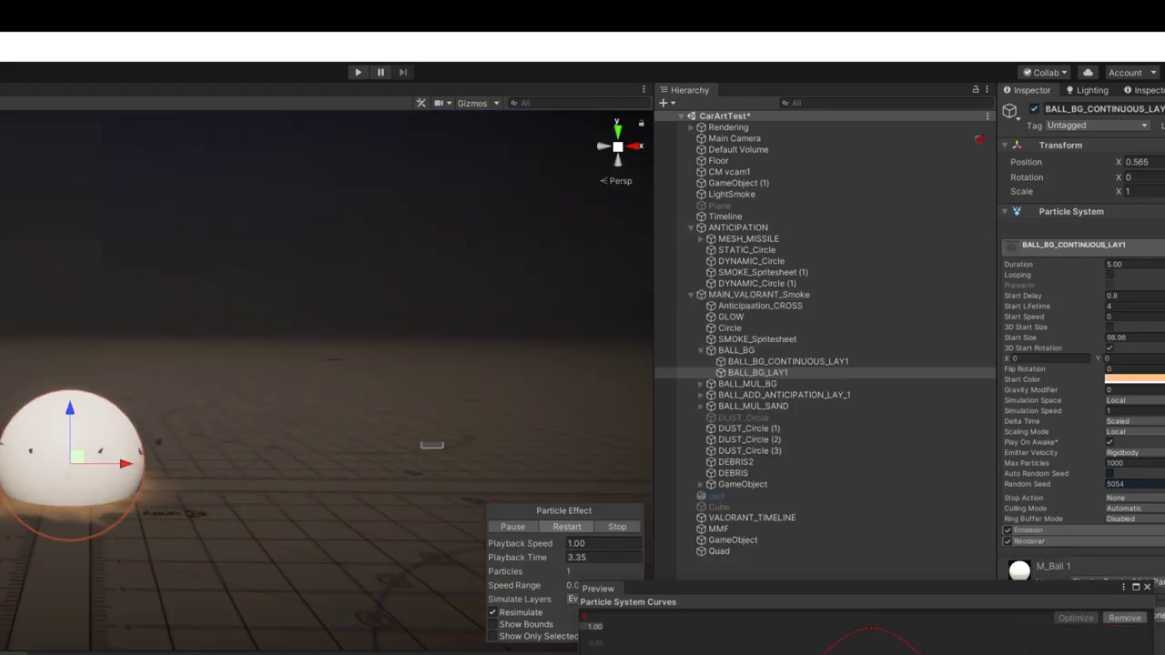
Expand BALL_MUL_BG and BALL_ADD_ANTICIPATION_LAY_1, and examine the particle settings of their layers
{"action": "key", "text": "Down"}
{"action": "key", "text": "Down"}
{"action": "key", "text": "Down"}
{"action": "key", "text": "Right"}
{"action": "key", "text": "Down"}
{"action": "key", "text": "ctrl+z"}
{"action": "key", "text": "ctrl+z"}
{"action": "key", "text": "ctrl+z"}
{"action": "key", "text": "ctrl+z"}
{"action": "key", "text": "ctrl+z"}
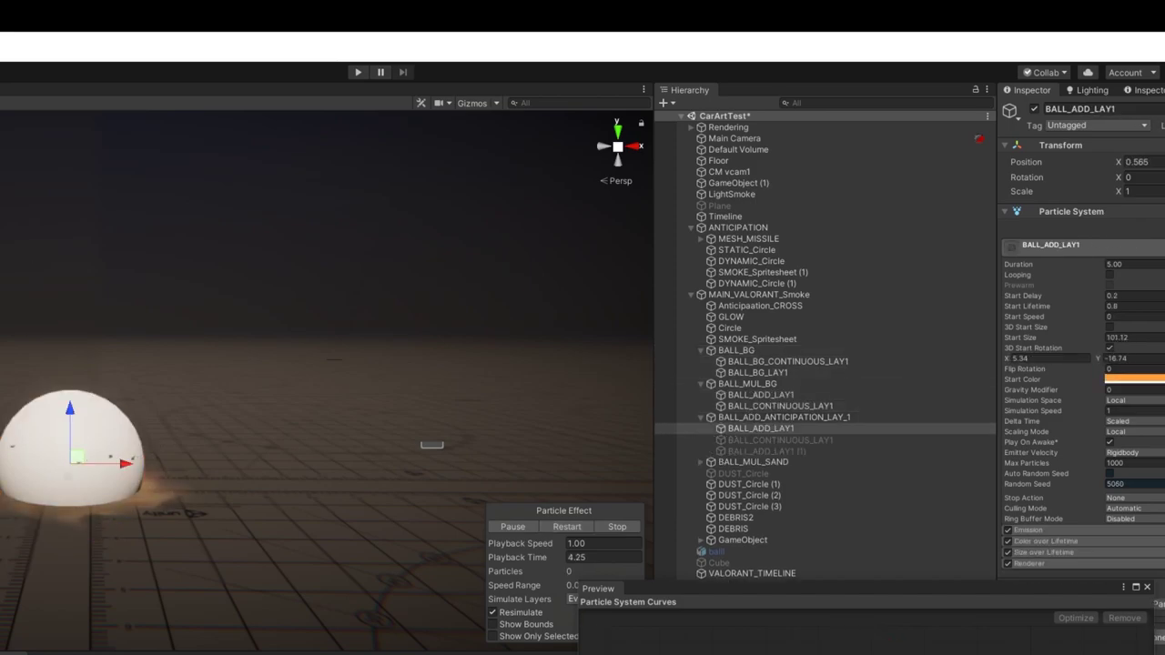
Go back up through the ball layers to GLOW, comparing the particle settings of each
{"action": "key", "text": "Up"}
{"action": "key", "text": "Down"}
{"action": "key", "text": "Down"}
{"action": "key", "text": "Down"}
{"action": "key", "text": "Up"}
{"action": "key", "text": "Up"}
{"action": "key", "text": "Up"}
{"action": "key", "text": "ctrl+z"}
{"action": "key", "text": "ctrl+z"}
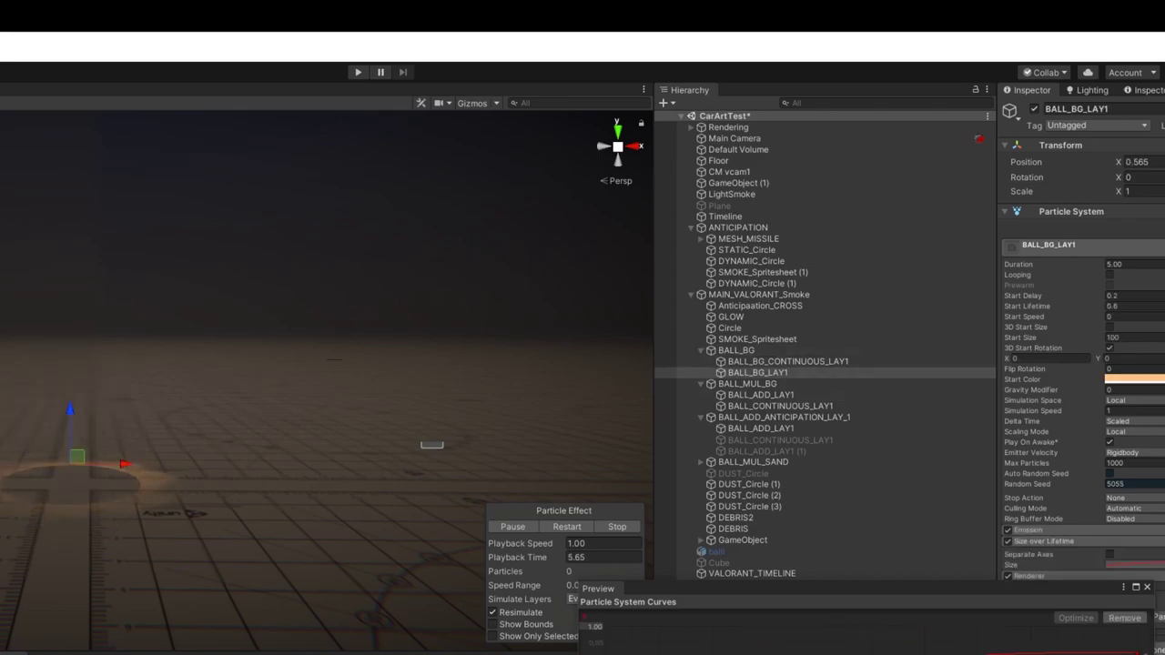
{"action": "key", "text": "ctrl+z"}
{"action": "key", "text": "Up"}
{"action": "key", "text": "Up"}
{"action": "key", "text": "Up"}
{"action": "key", "text": "Up"}
{"action": "key", "text": "Up"}
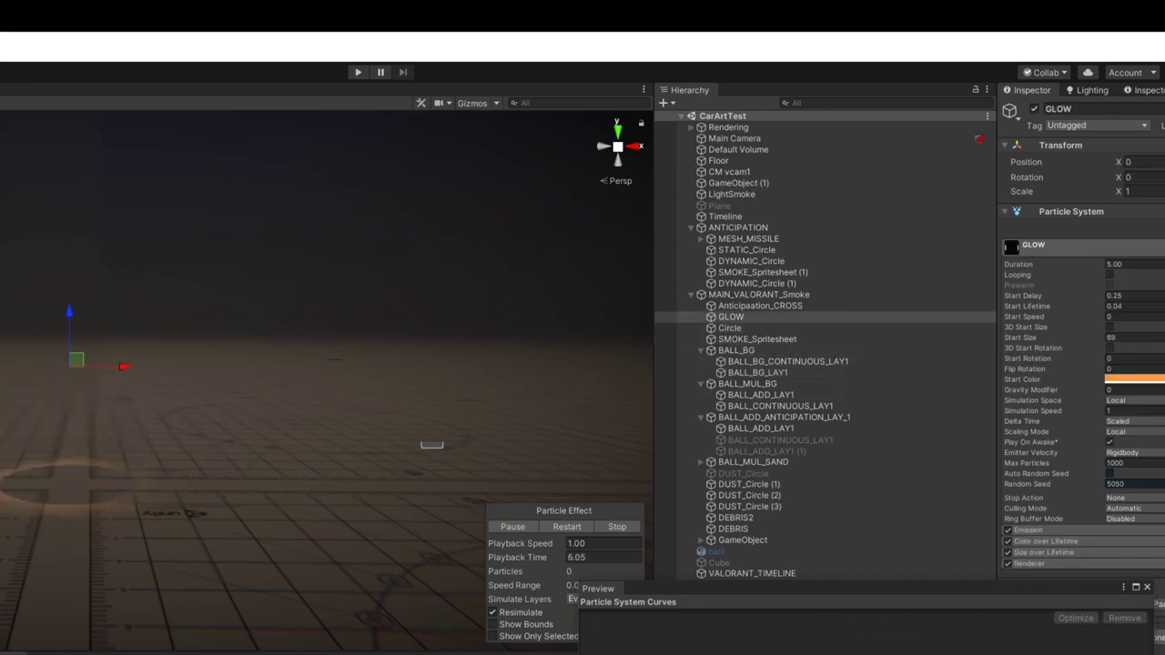
Expand the BALL_MUL_SAND group and inspect its layers through BALL_CONTINUOUS_LAY1 (1)
{"action": "key", "text": "ctrl+z"}
{"action": "key", "text": "ctrl+z"}
{"action": "key", "text": "ctrl+z"}
{"action": "key", "text": "ctrl+z"}
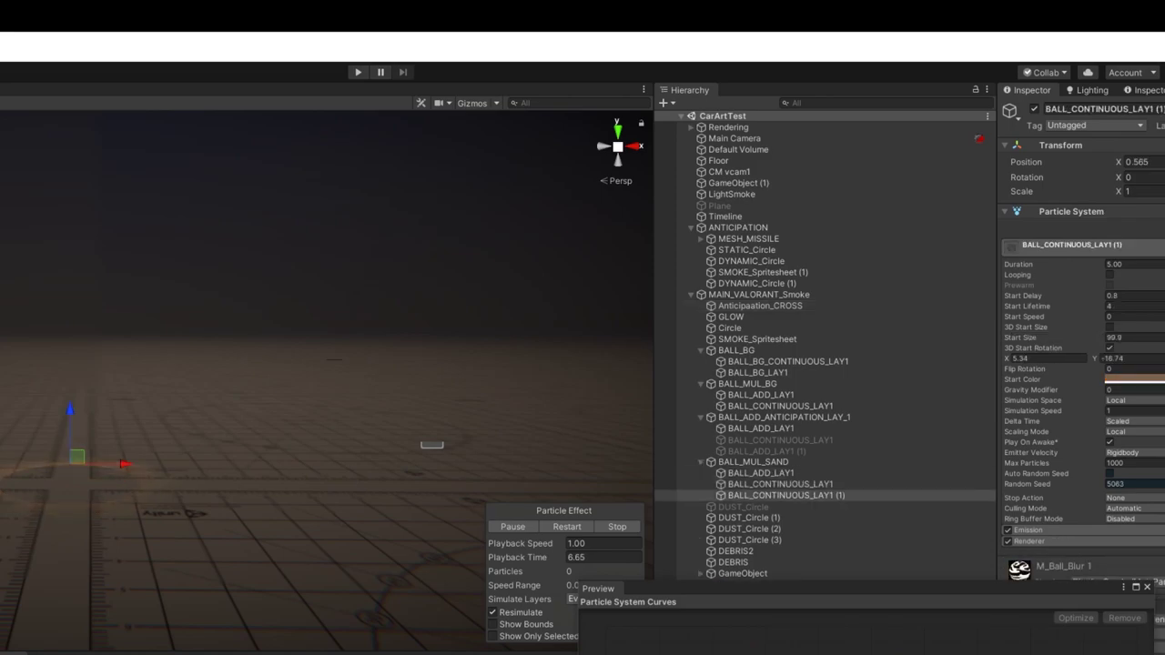
Review BALL_ADD_LAY1, MAIN_VALORANT_Smoke and the Default Volume settings, ending with the ANTICIPATION object selected
{"action": "key", "text": "ctrl+z"}
{"action": "key", "text": "ctrl+z"}
{"action": "key", "text": "ctrl+z"}
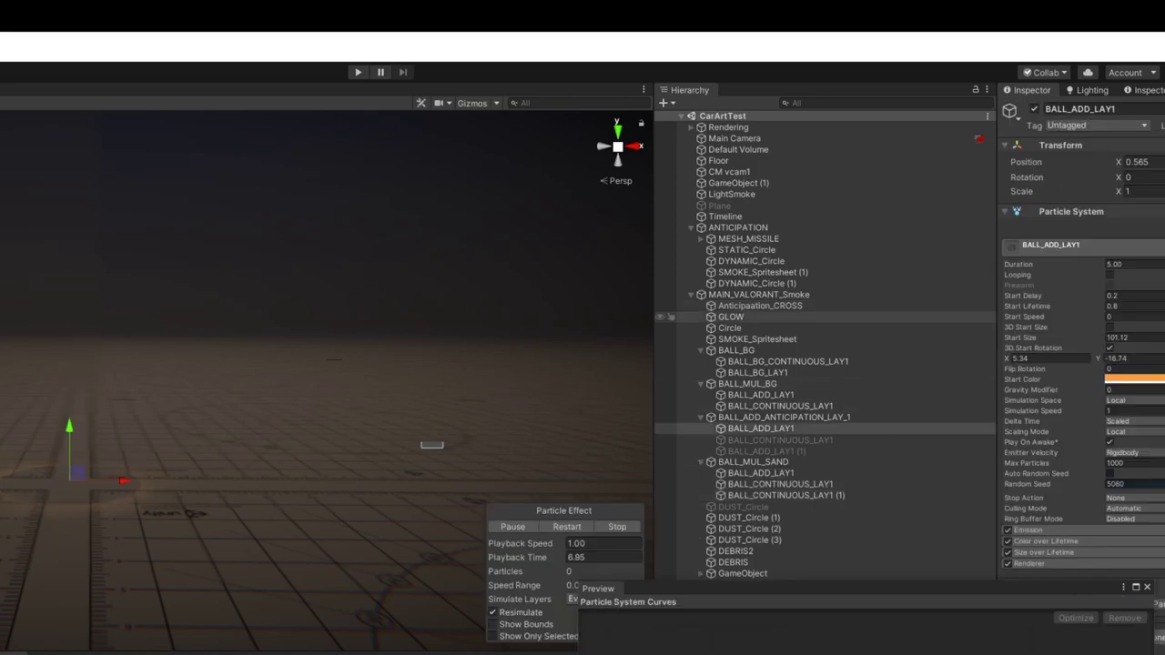
{"action": "key", "text": "ctrl+z"}
{"action": "key", "text": "ctrl+z"}
{"action": "key", "text": "ctrl+z"}
{"action": "key", "text": "ctrl+z"}
{"action": "key", "text": "ctrl+z"}
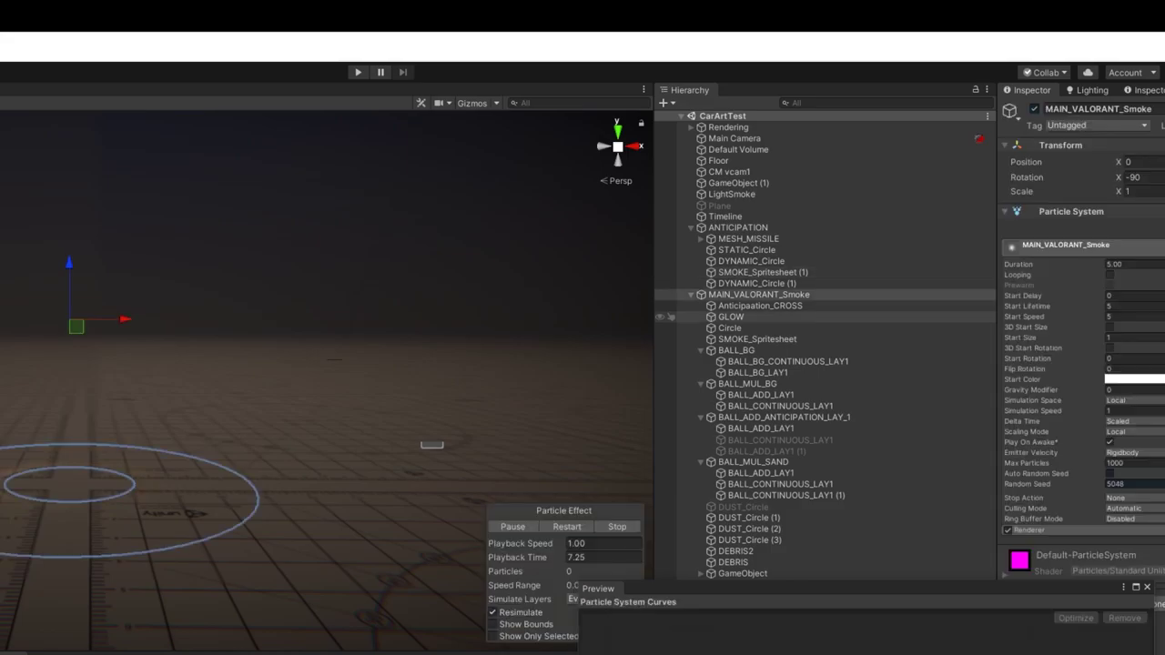
{"action": "key", "text": "ctrl+z"}
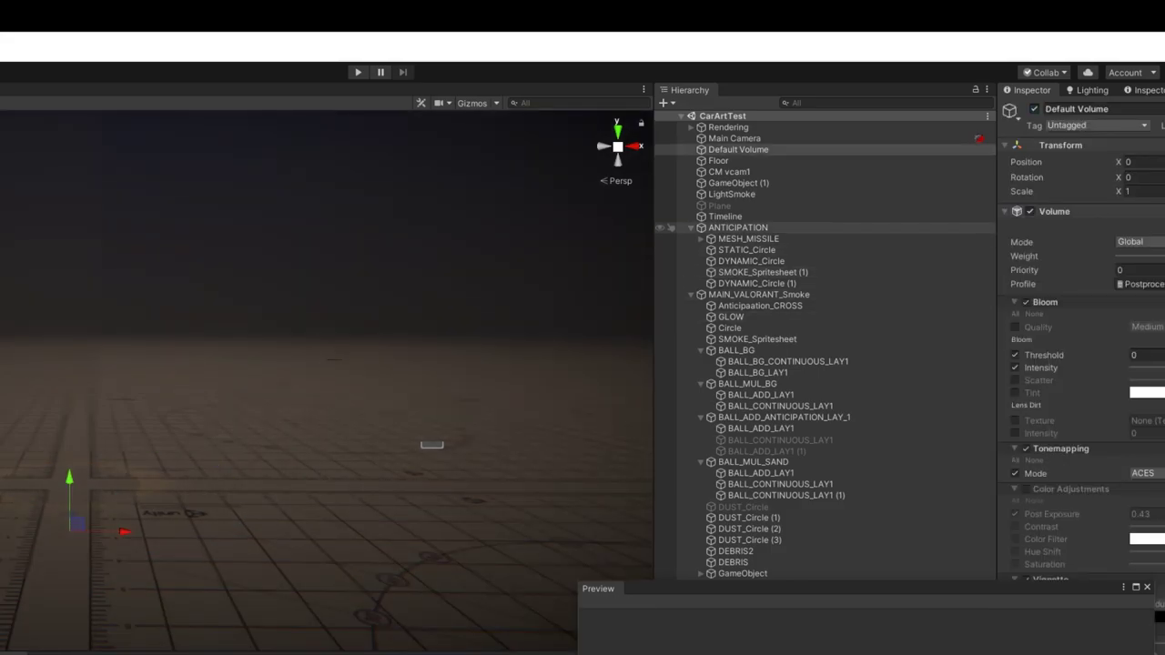
{"action": "left_click", "coordinate": [738, 228]}
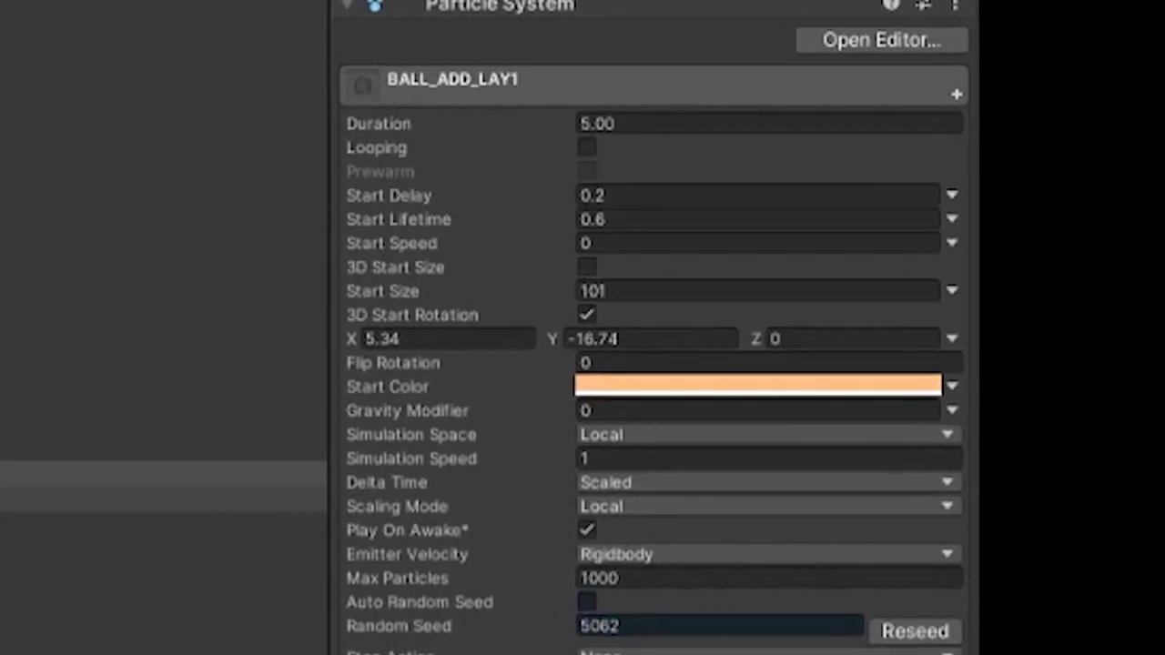
{"action": "left_click", "coordinate": [110, 533]}
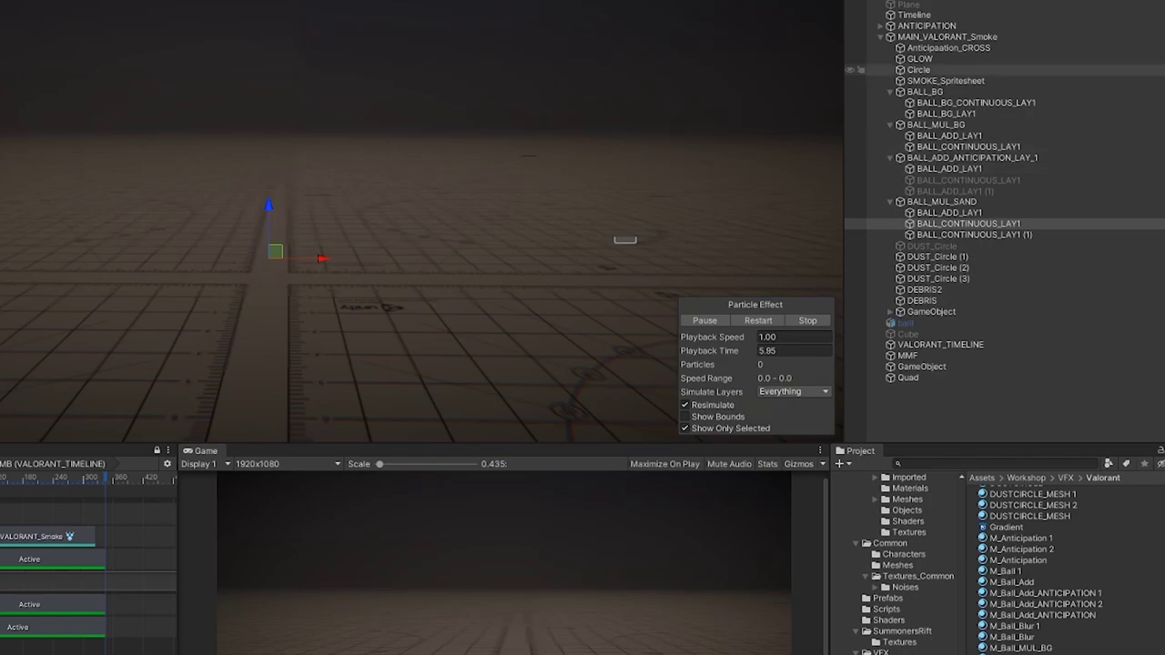
{"action": "key", "text": "super"}
{"action": "key", "text": "super"}
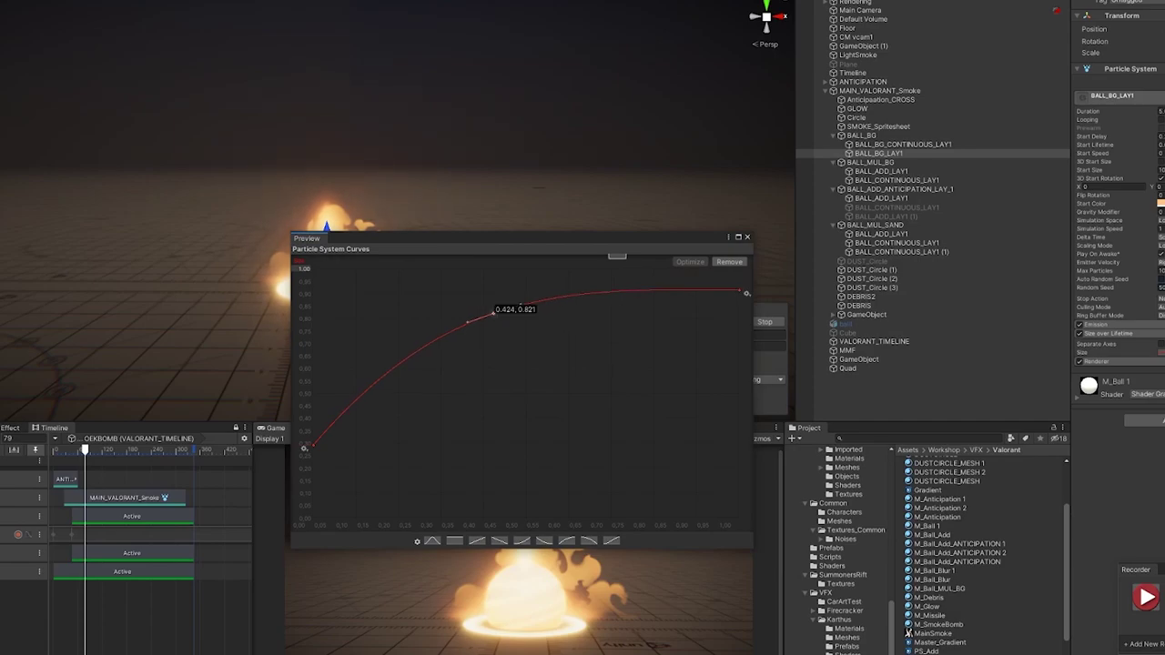
Reshape the size-over-lifetime curve of BALL_BG_LAY1 into a symmetric bell preset peaking at 1.00 mid-life
{"action": "left_click_drag", "start_coordinate": [490, 308], "coordinate": [402, 283]}
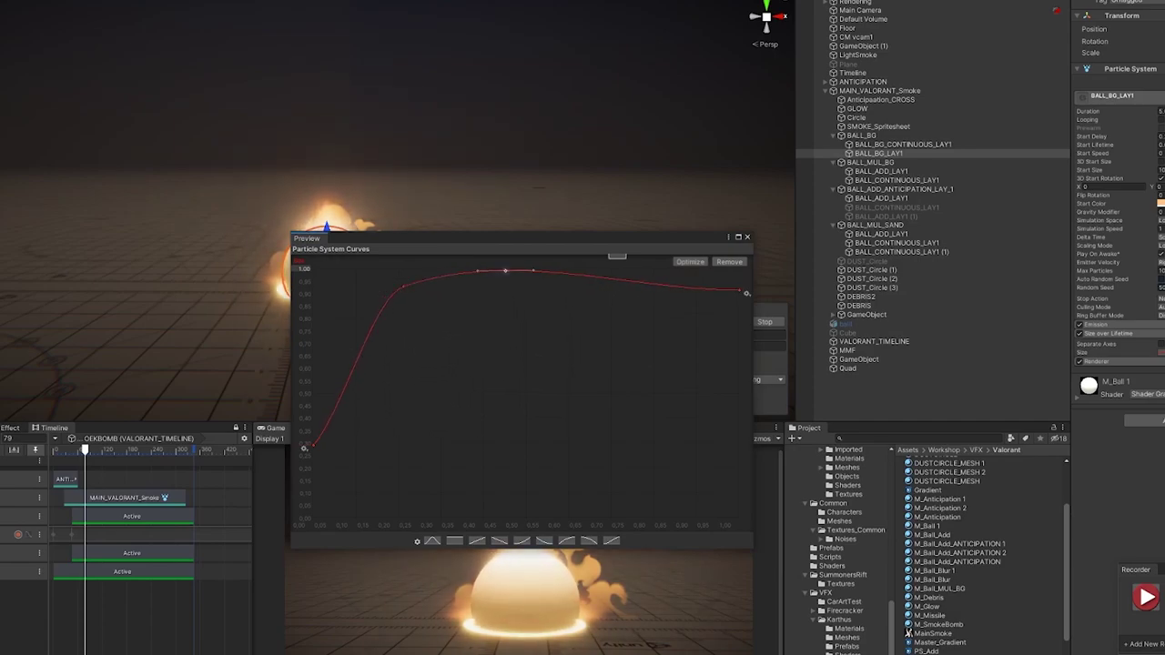
{"action": "left_click_drag", "start_coordinate": [505, 271], "coordinate": [582, 369]}
{"action": "left_click", "coordinate": [433, 542]}
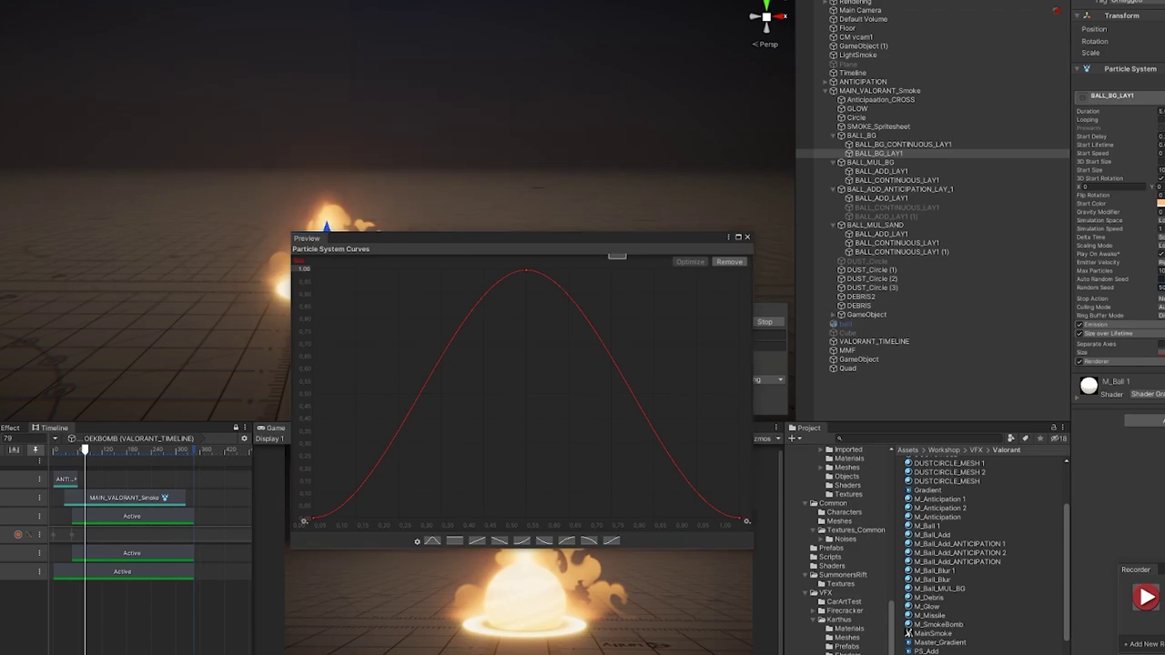
Move the curve window aside, replay BALL_ADD_LAY1 under BALL_MUL_BG, and turn on Show Only Selected
{"action": "left_click_drag", "start_coordinate": [681, 239], "coordinate": [1126, 372]}
{"action": "left_click", "coordinate": [896, 136]}
{"action": "left_click", "coordinate": [901, 145]}
{"action": "left_click", "coordinate": [896, 171]}
{"action": "left_click", "coordinate": [724, 322]}
{"action": "left_click", "coordinate": [725, 322]}
{"action": "left_click", "coordinate": [668, 410]}
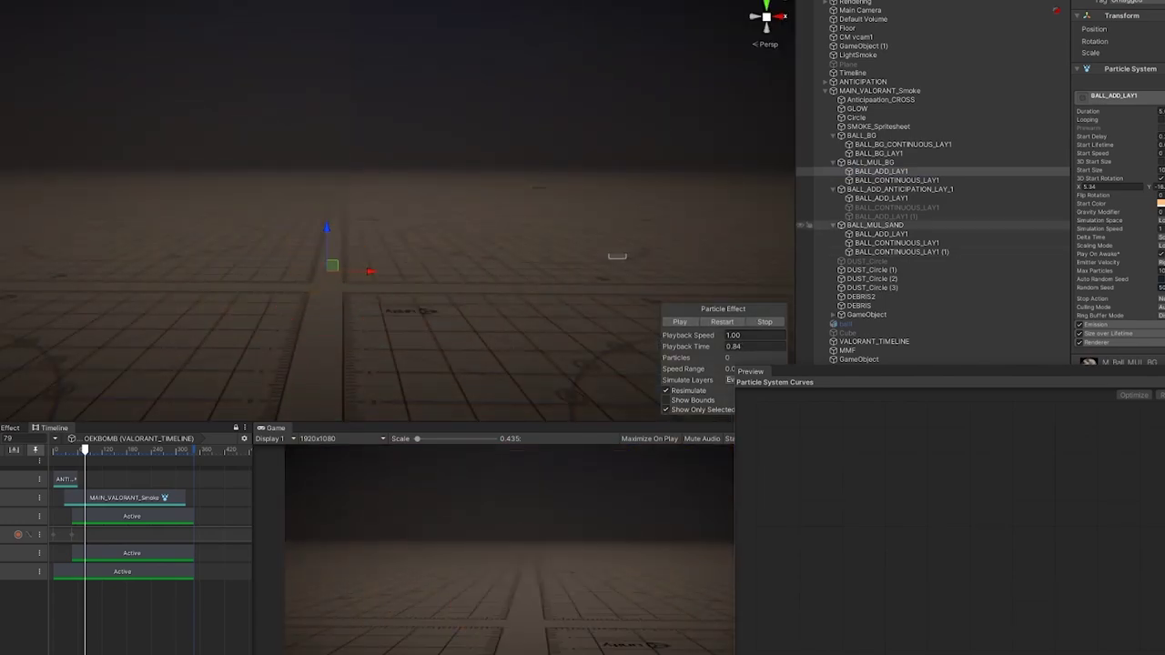
Compare the look of individual layers in BALL_BG, BALL_MUL_BG and BALL_ADD_ANTICIPATION_LAY_1 by selecting each in turn
{"action": "left_click", "coordinate": [879, 153]}
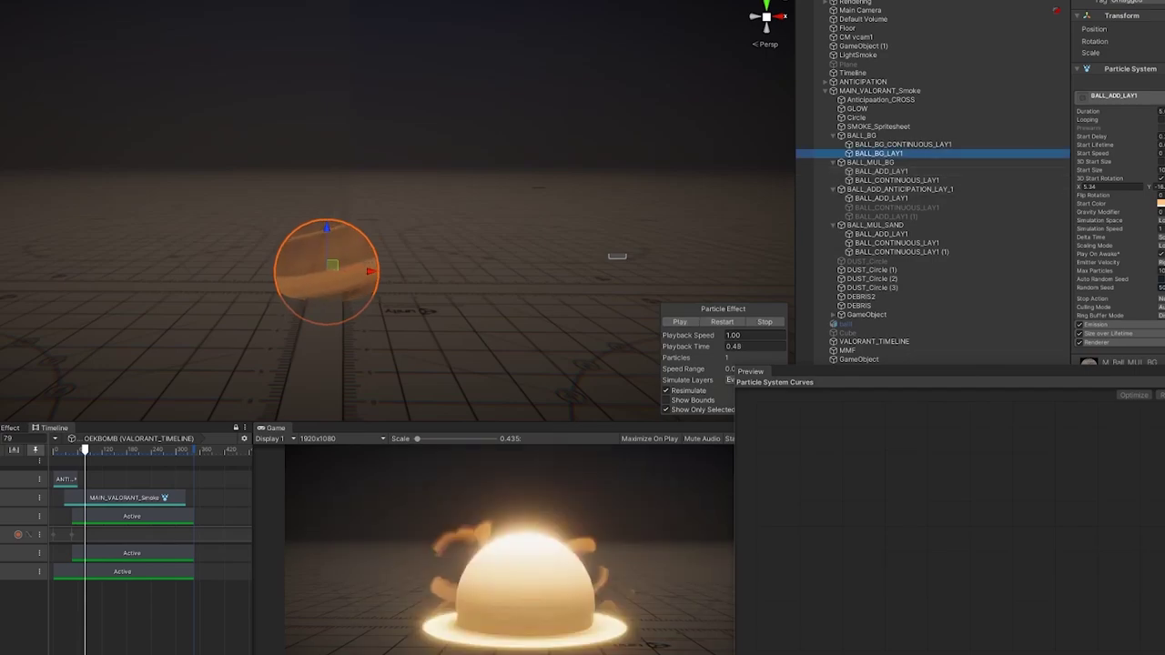
{"action": "left_click", "coordinate": [901, 144]}
{"action": "left_click", "coordinate": [879, 153]}
{"action": "left_click", "coordinate": [881, 198]}
{"action": "left_click", "coordinate": [896, 180]}
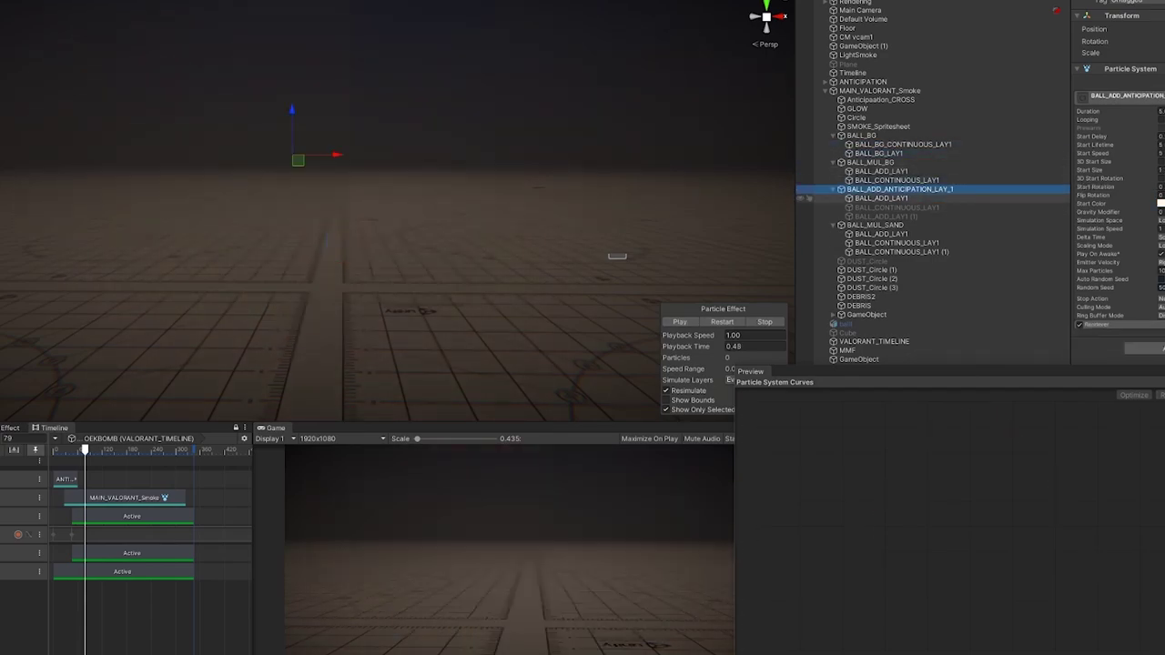
{"action": "key", "text": "Up"}
{"action": "key", "text": "Up"}
{"action": "key", "text": "Up"}
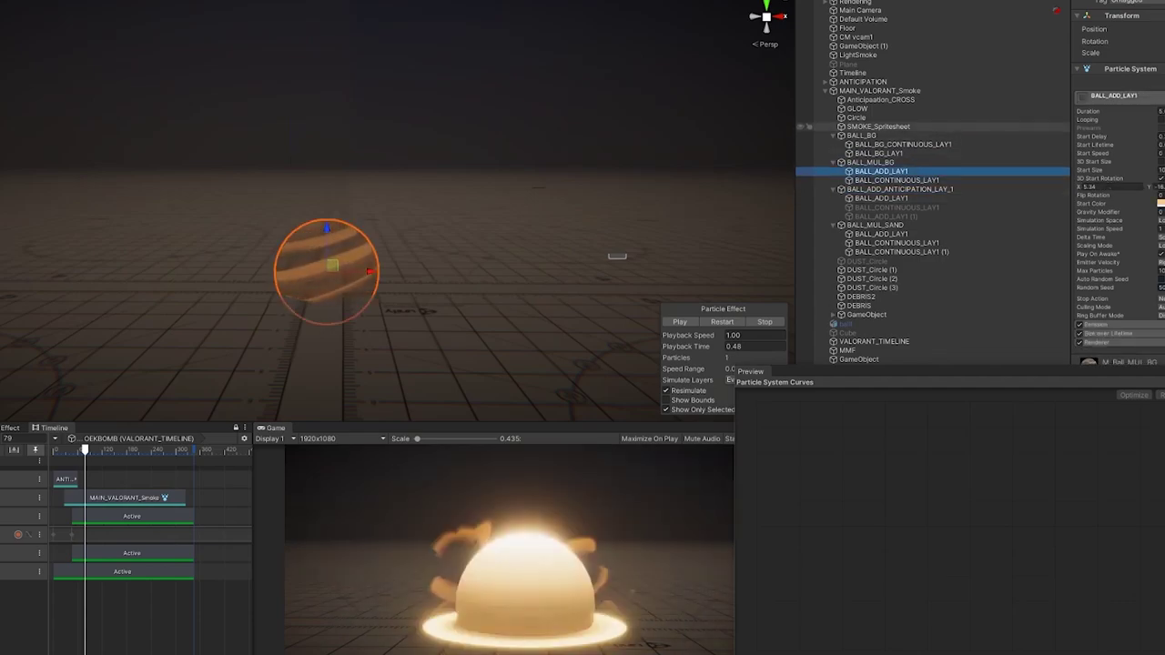
Select BALL_BG_LAY1 again and replay it to check how the ball scales over its lifetime
{"action": "key", "text": "Up"}
{"action": "key", "text": "Up"}
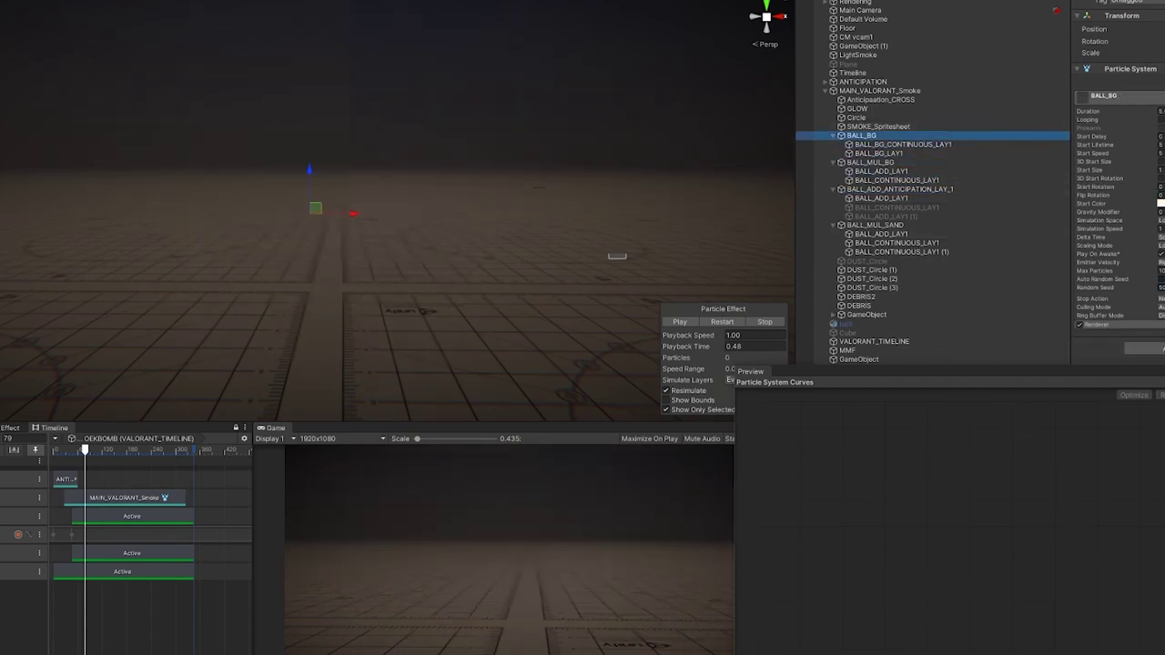
{"action": "key", "text": "Down"}
{"action": "key", "text": "Down"}
{"action": "left_click", "coordinate": [725, 322]}
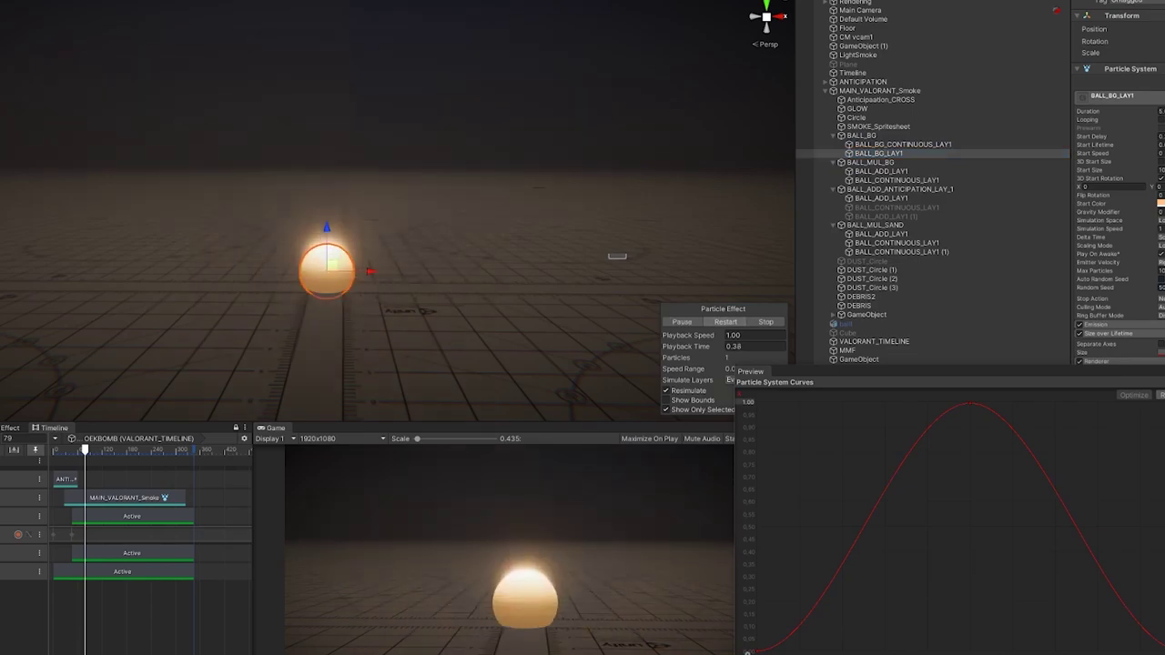
{"action": "left_click", "coordinate": [724, 322]}
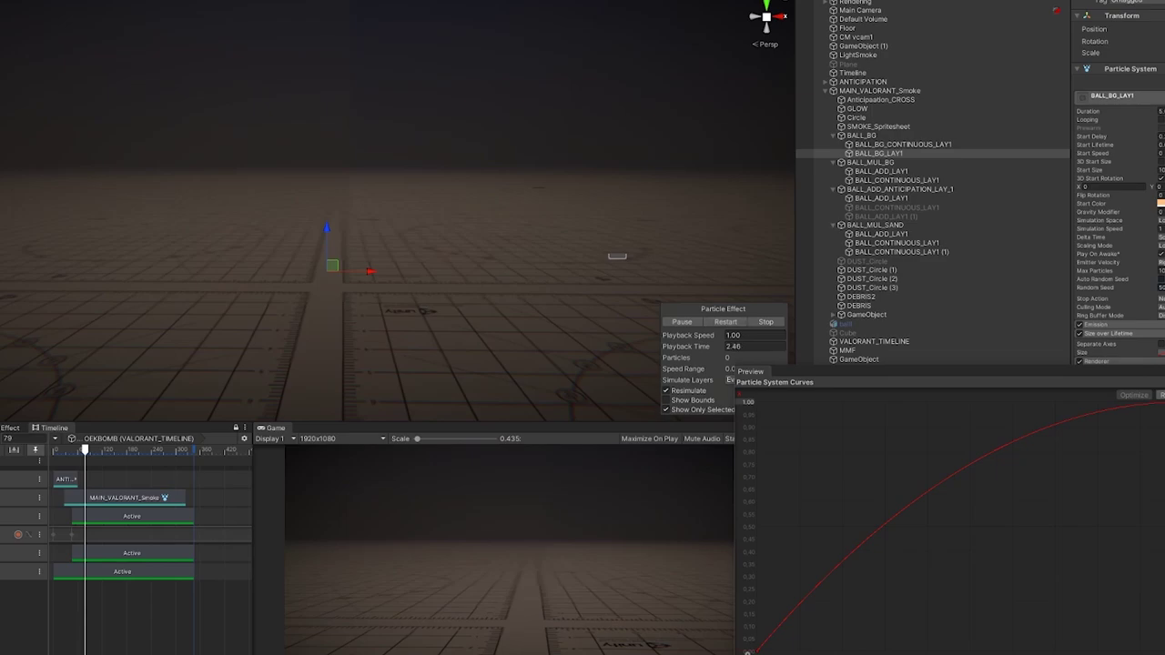
Compare the stripe layers under BALL_MUL_SAND and BALL_MUL_BG by selecting each one in turn
{"action": "left_click_drag", "start_coordinate": [951, 475], "coordinate": [876, 440]}
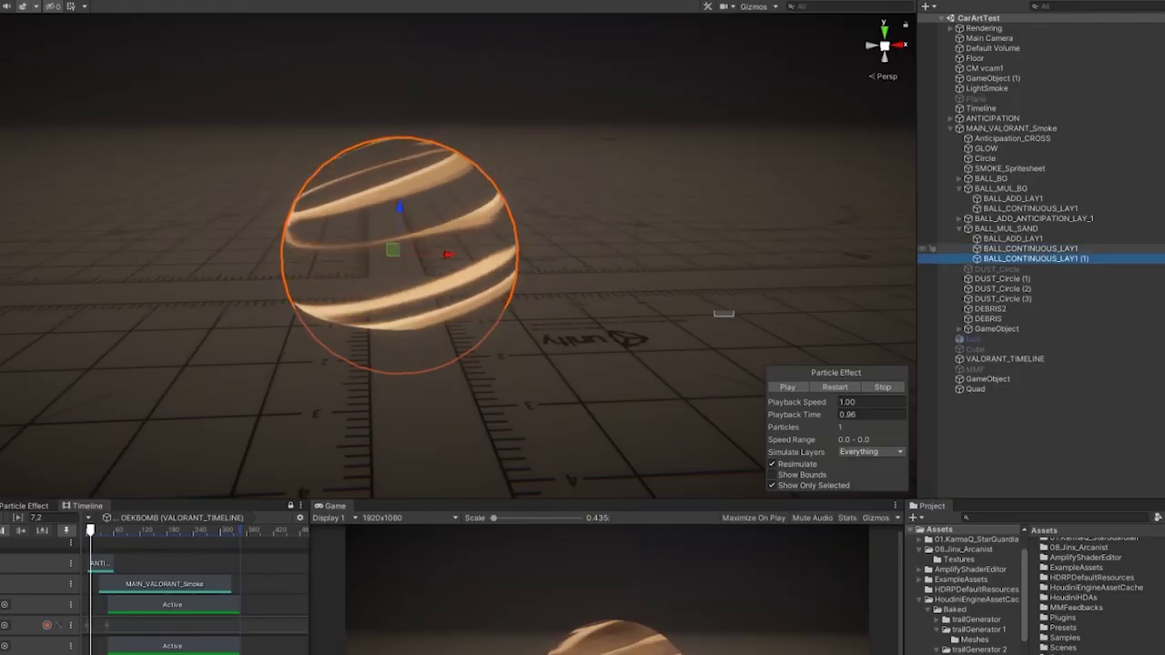
{"action": "left_click", "coordinate": [1031, 248]}
{"action": "left_click", "coordinate": [1013, 238]}
{"action": "left_click", "coordinate": [1013, 198]}
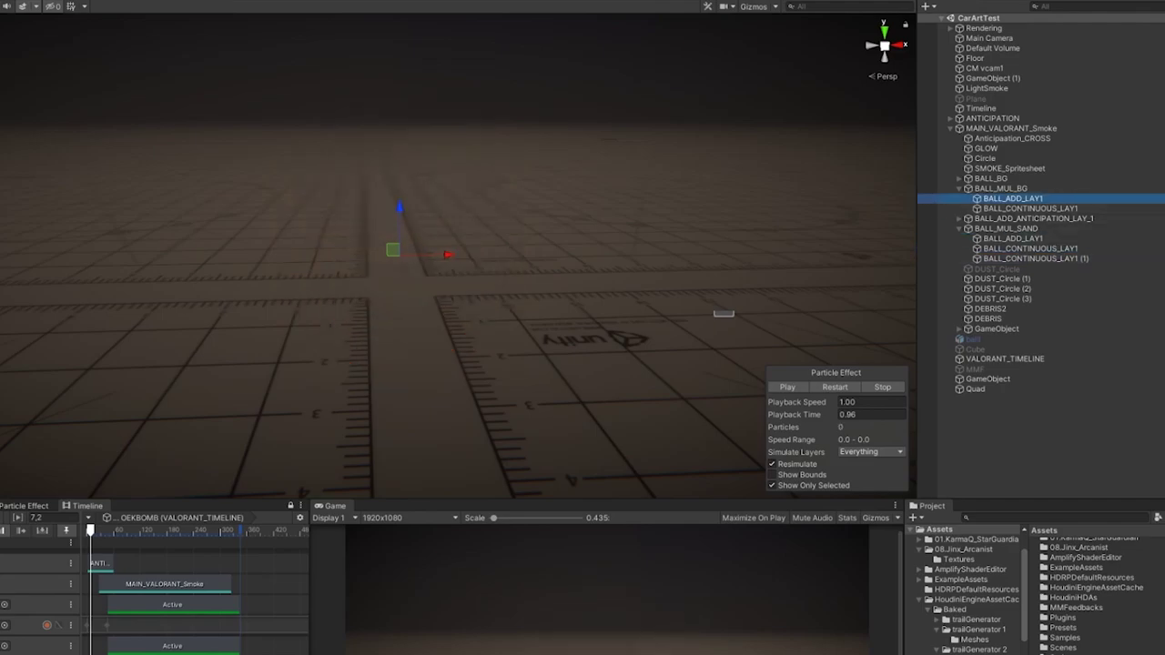
{"action": "key", "text": "Down"}
{"action": "key", "text": "Down"}
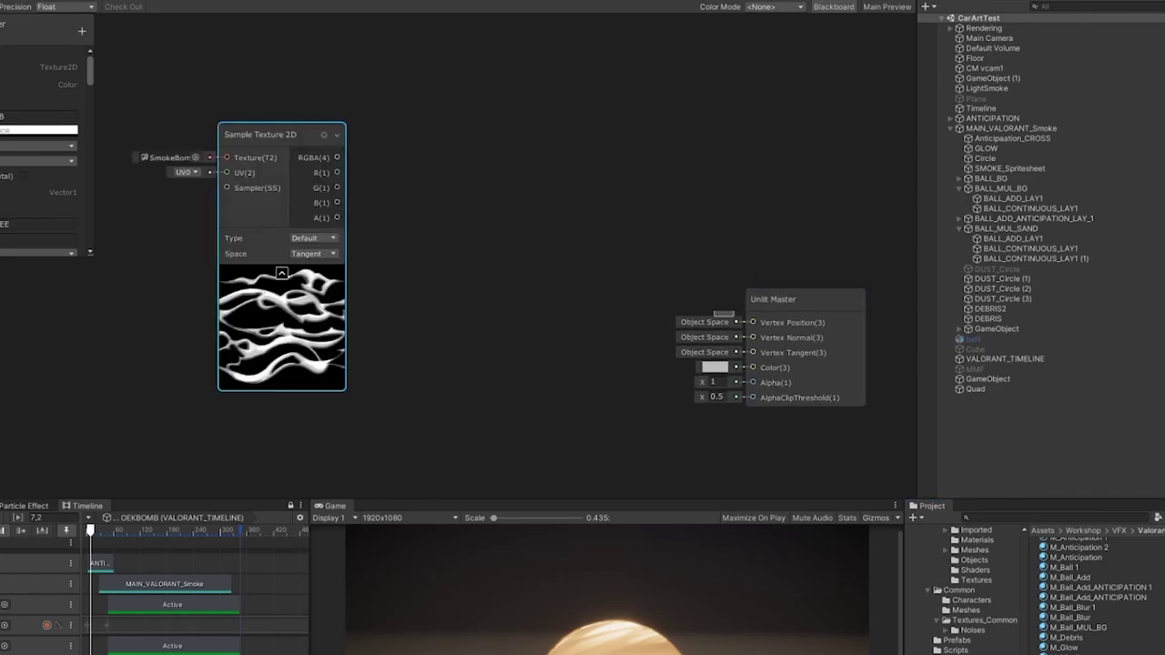
Collapse the Sample Texture 2D node's preview and bring it into view together with the Unlit Master node
{"action": "left_click", "coordinate": [282, 273]}
{"action": "middle_click_drag", "start_coordinate": [282, 273], "coordinate": [333, 308]}
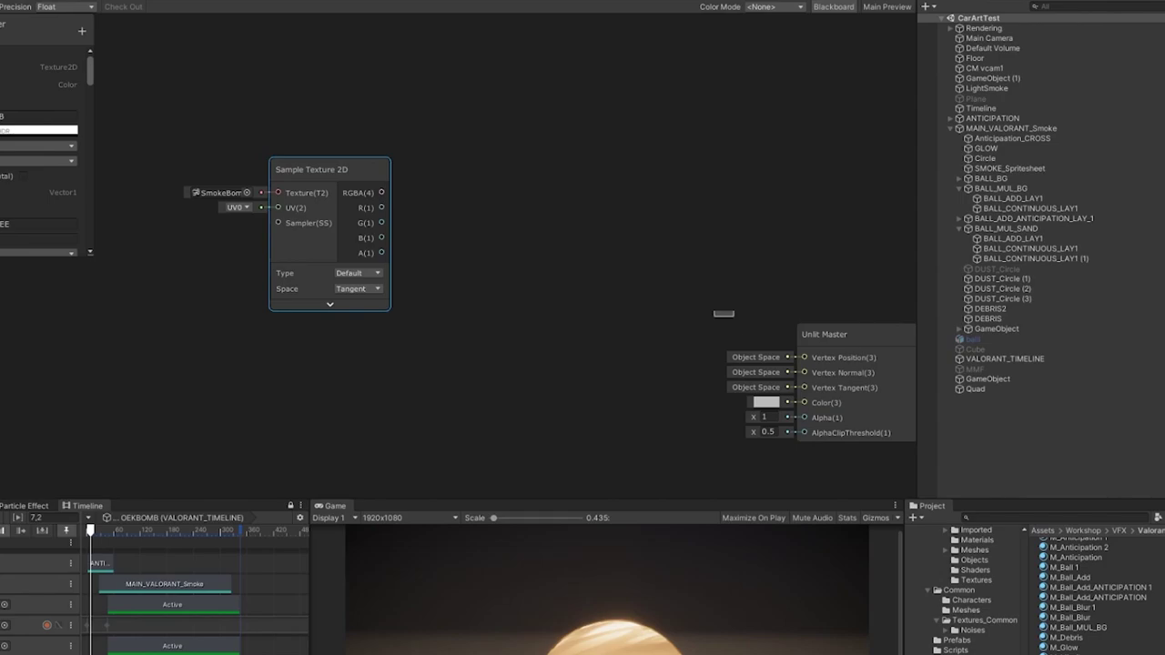
{"action": "middle_click_drag", "start_coordinate": [774, 337], "coordinate": [688, 305]}
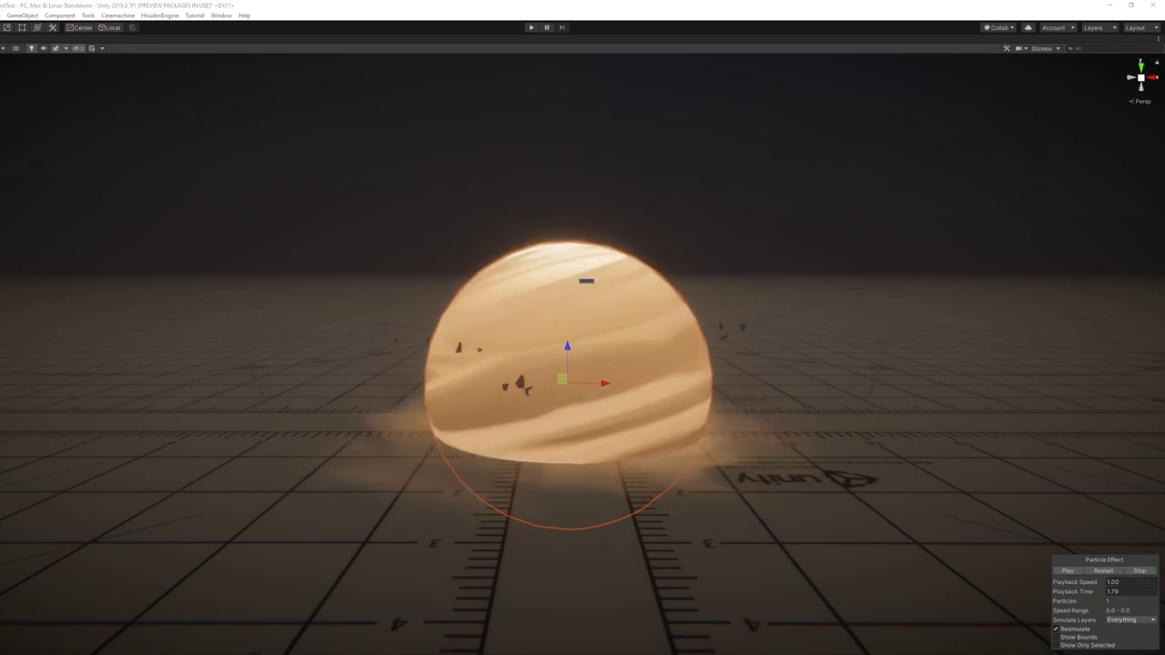
Inspect the complete smoke ball in the maximized Scene view and restore the regular layout
{"action": "left_click_drag", "start_coordinate": [586, 281], "coordinate": [565, 242], "text": "alt"}
{"action": "right_click_drag", "start_coordinate": [586, 280], "coordinate": [586, 281]}
{"action": "key", "text": "shift+space"}
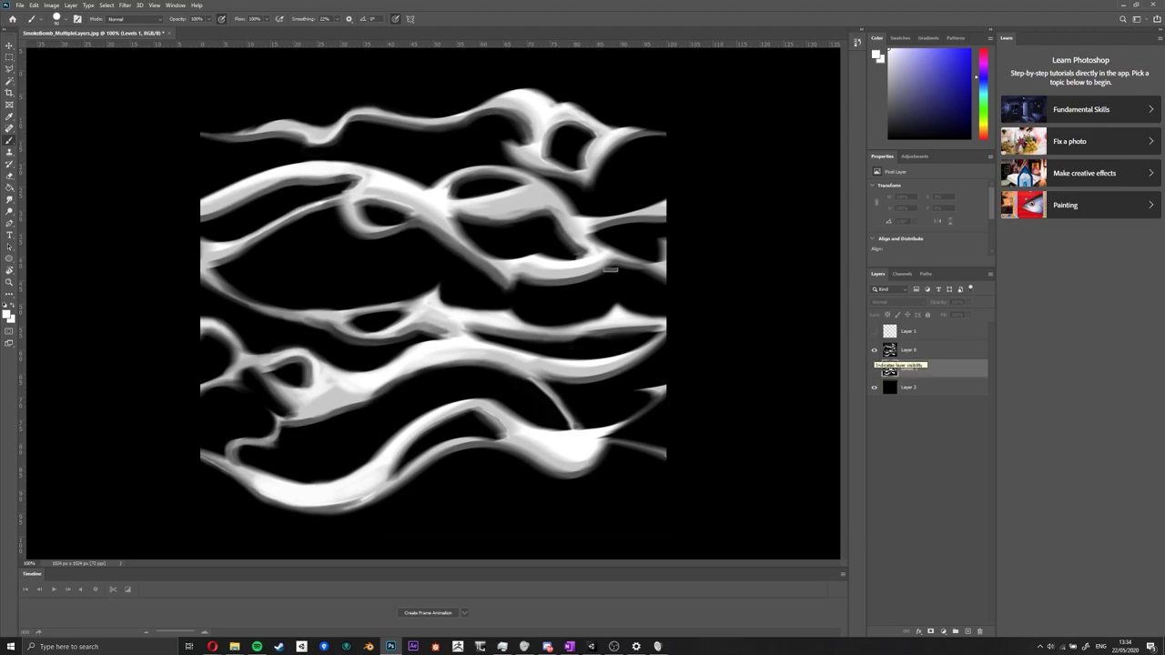
In Photoshop, toggle the Levels 1 layer's visibility to compare it with Layer 0, and select Layer 0
{"action": "left_click", "coordinate": [875, 369]}
{"action": "left_click", "coordinate": [874, 369]}
{"action": "left_click", "coordinate": [875, 351]}
{"action": "left_click", "coordinate": [910, 350]}
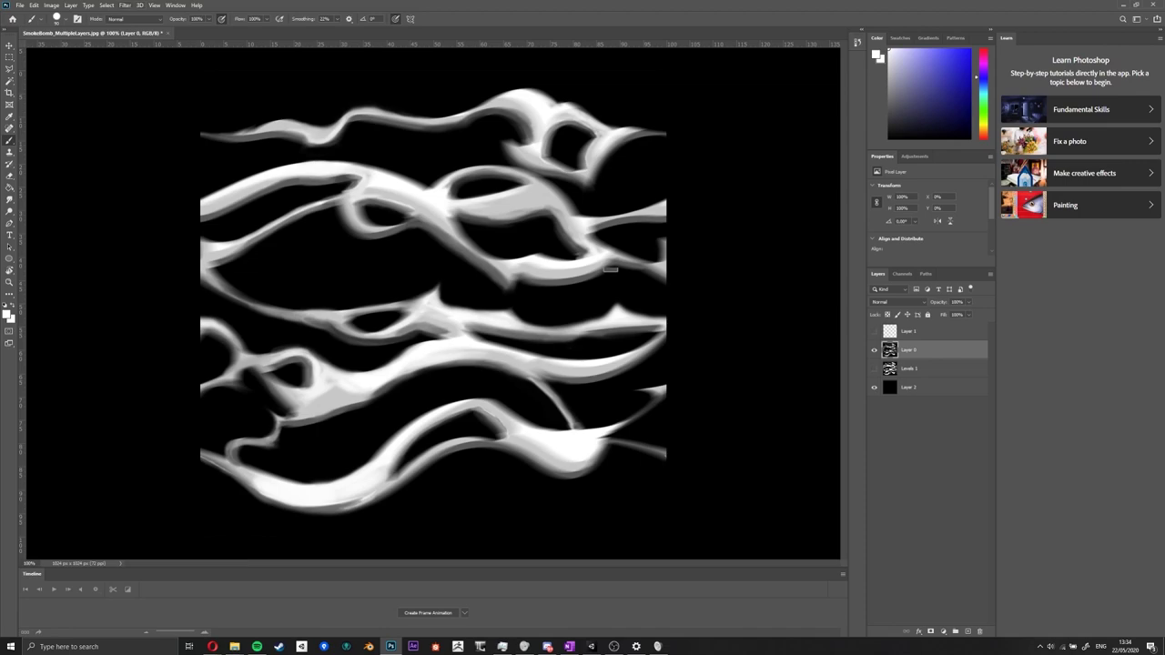
Try shifting Layer 0 horizontally back and forth with the Offset filter set to Wrap Around to test its tiling
{"action": "left_click", "coordinate": [125, 5]}
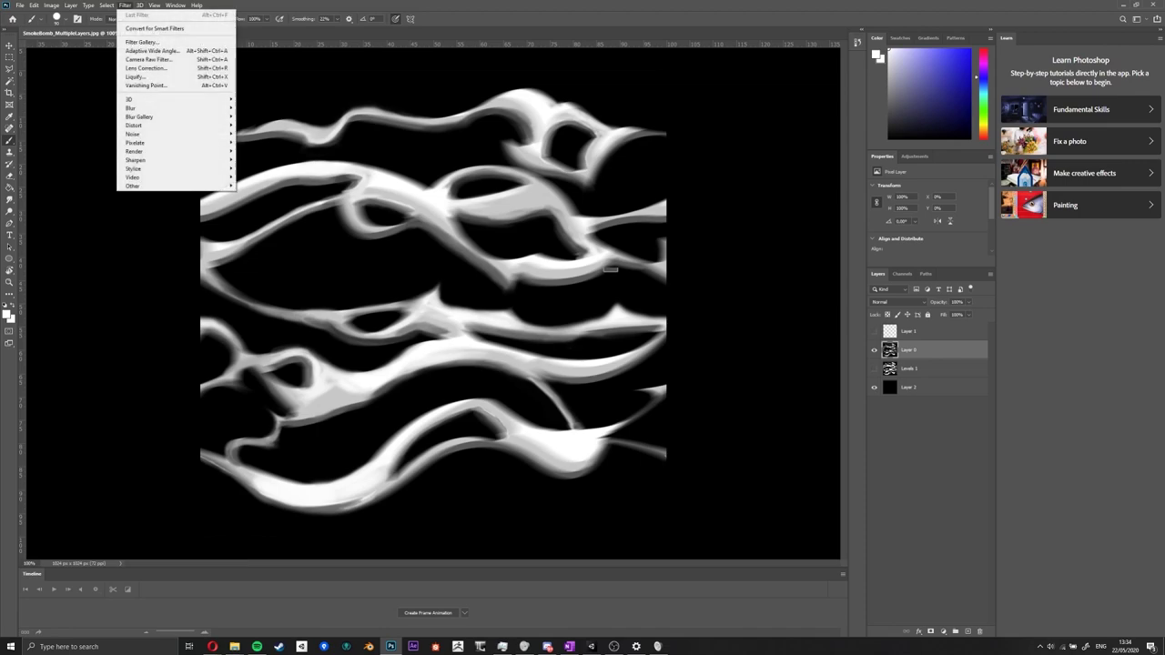
{"action": "mouse_move", "coordinate": [182, 185]}
{"action": "left_click", "coordinate": [255, 229]}
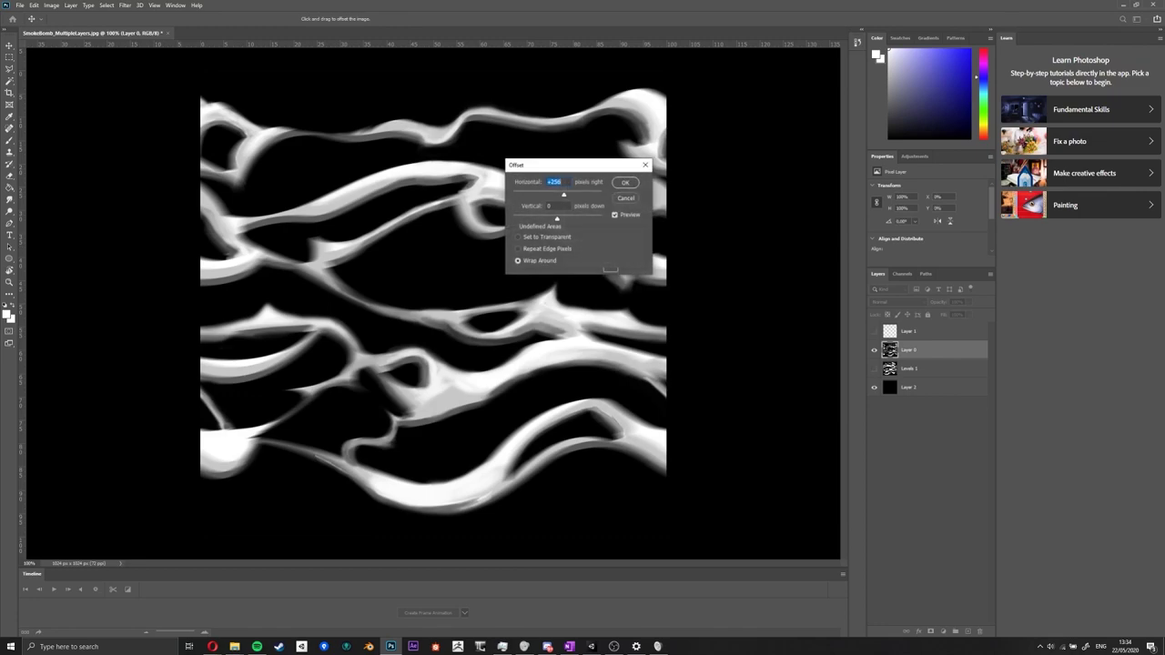
{"action": "left_click_drag", "start_coordinate": [563, 195], "coordinate": [588, 195]}
{"action": "key", "text": "shift+Down"}
{"action": "key", "text": "shift+Down"}
{"action": "key", "text": "shift+Down"}
{"action": "key", "text": "shift+Down"}
{"action": "key", "text": "shift+Down"}
{"action": "key", "text": "shift+Down"}
{"action": "key", "text": "shift+Down"}
{"action": "key", "text": "shift+Down"}
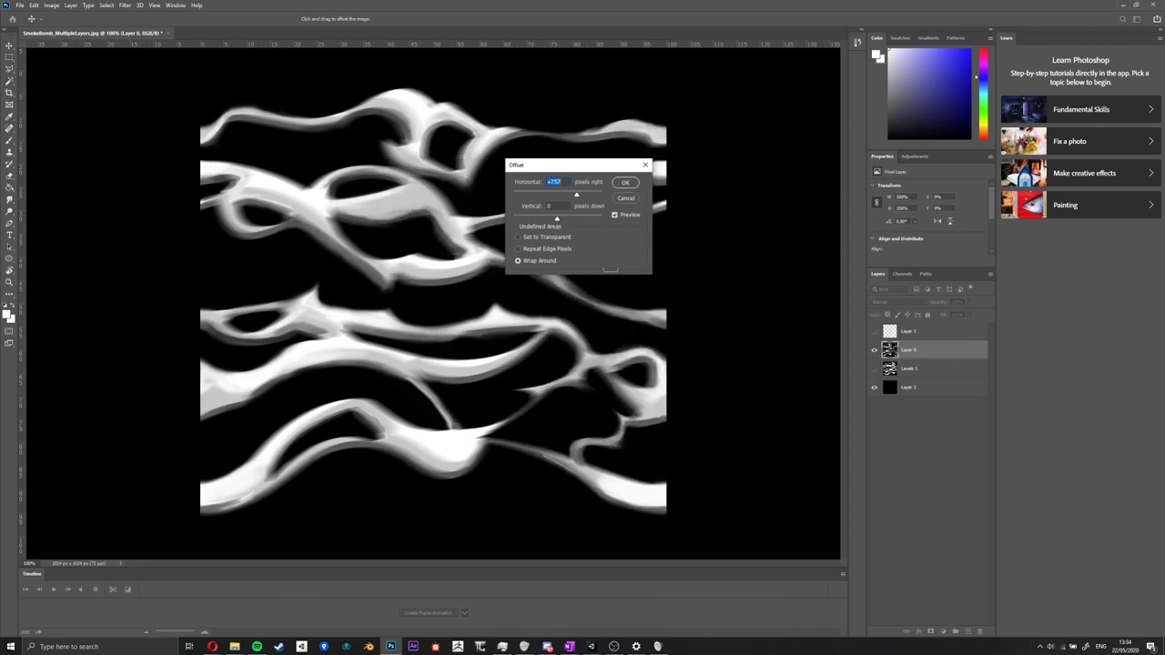
{"action": "key", "text": "shift+Down"}
{"action": "key", "text": "shift+Down"}
{"action": "key", "text": "shift+Down"}
{"action": "key", "text": "shift+Down"}
{"action": "key", "text": "shift+Down"}
{"action": "key", "text": "shift+Down"}
{"action": "key", "text": "shift+Down"}
{"action": "key", "text": "shift+Down"}
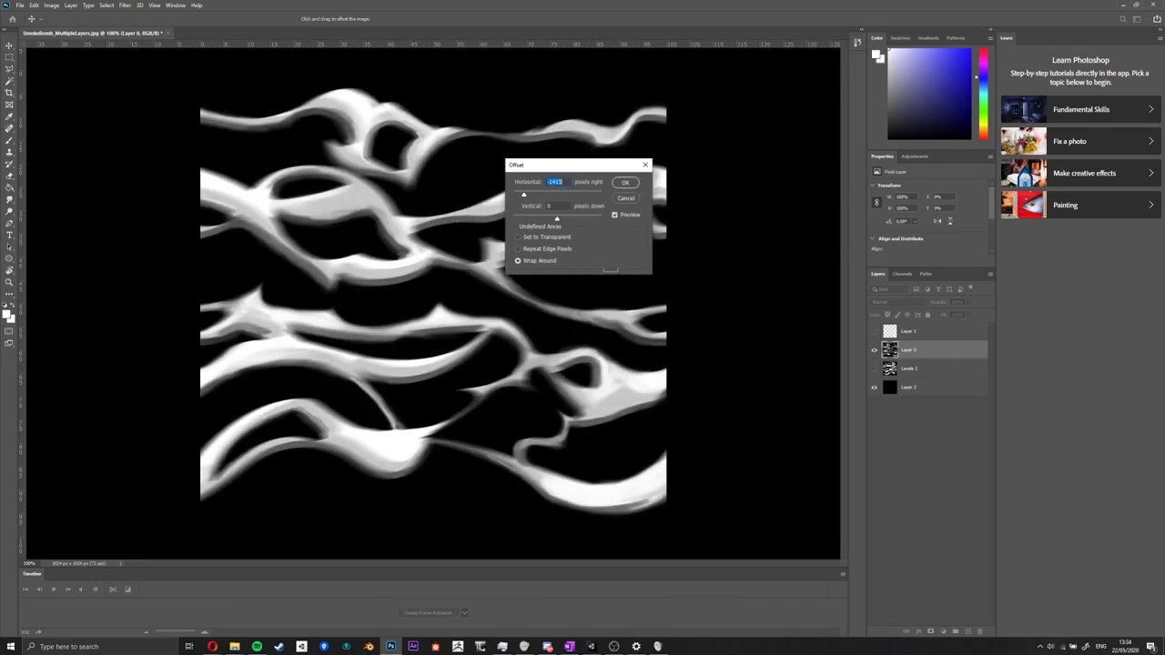
{"action": "key", "text": "shift+Up"}
{"action": "key", "text": "shift+Up"}
{"action": "key", "text": "shift+Up"}
{"action": "key", "text": "shift+Up"}
{"action": "key", "text": "shift+Up"}
{"action": "key", "text": "shift+Up"}
{"action": "key", "text": "shift+Up"}
{"action": "key", "text": "shift+Up"}
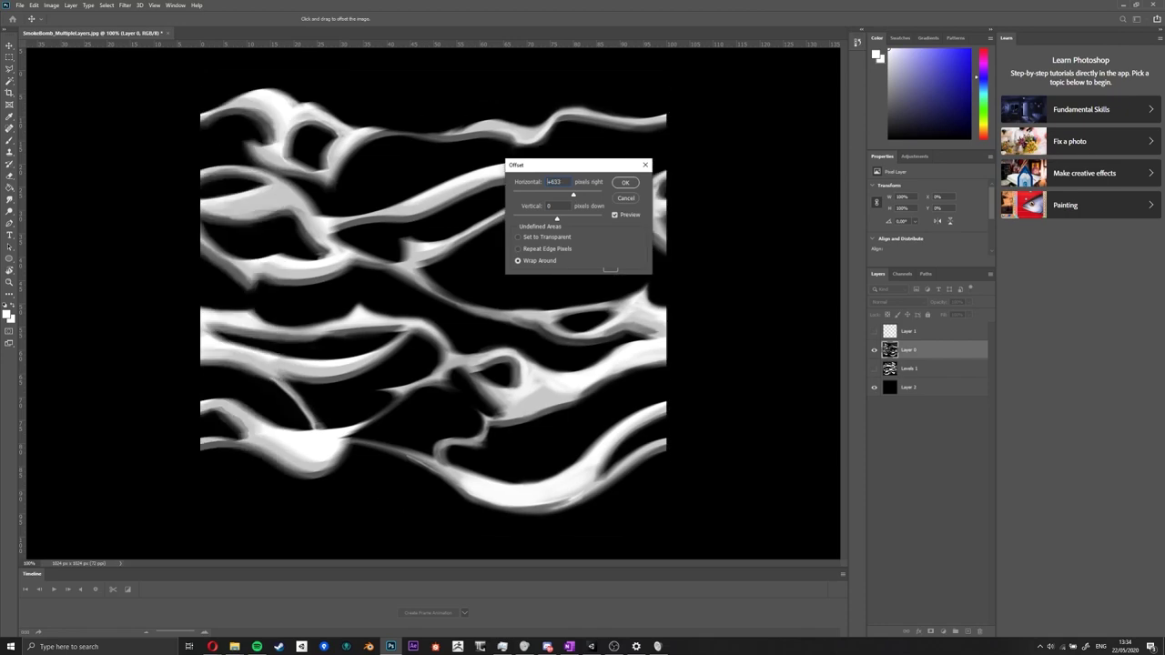
{"action": "key", "text": "shift+Up"}
{"action": "key", "text": "shift+Up"}
{"action": "key", "text": "shift+Up"}
{"action": "key", "text": "shift+Up"}
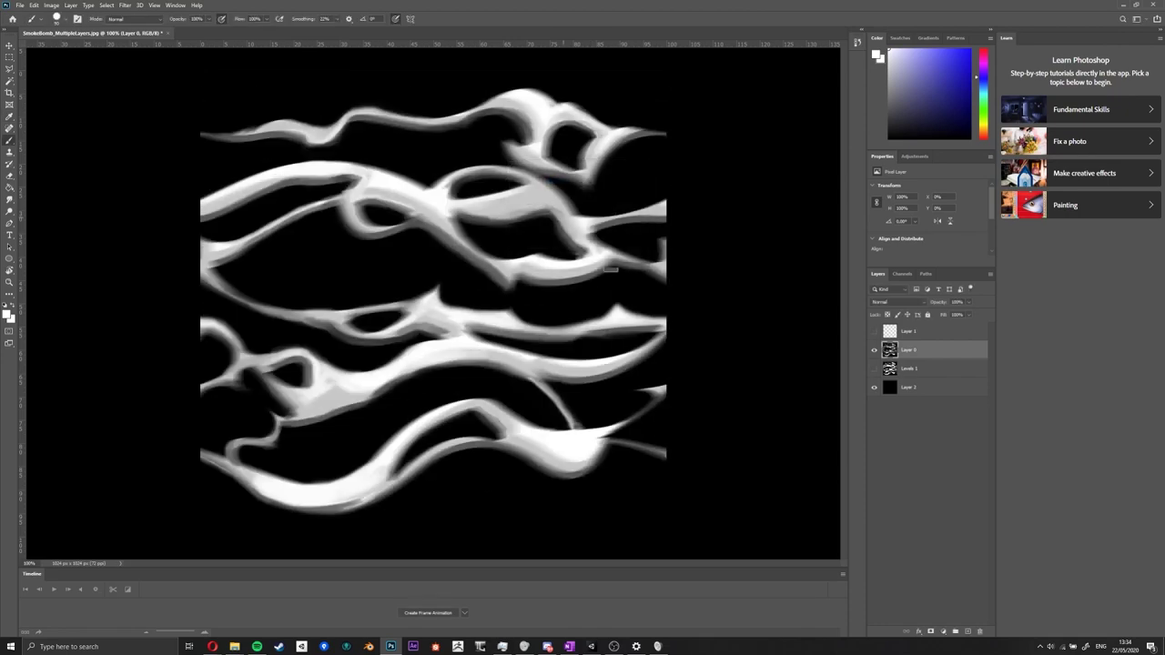
Apply a Motion Blur to the copy of Layer 0 at angle 0 with a reduced distance
{"action": "left_click", "coordinate": [125, 4]}
{"action": "mouse_move", "coordinate": [132, 107]}
{"action": "left_click", "coordinate": [257, 159]}
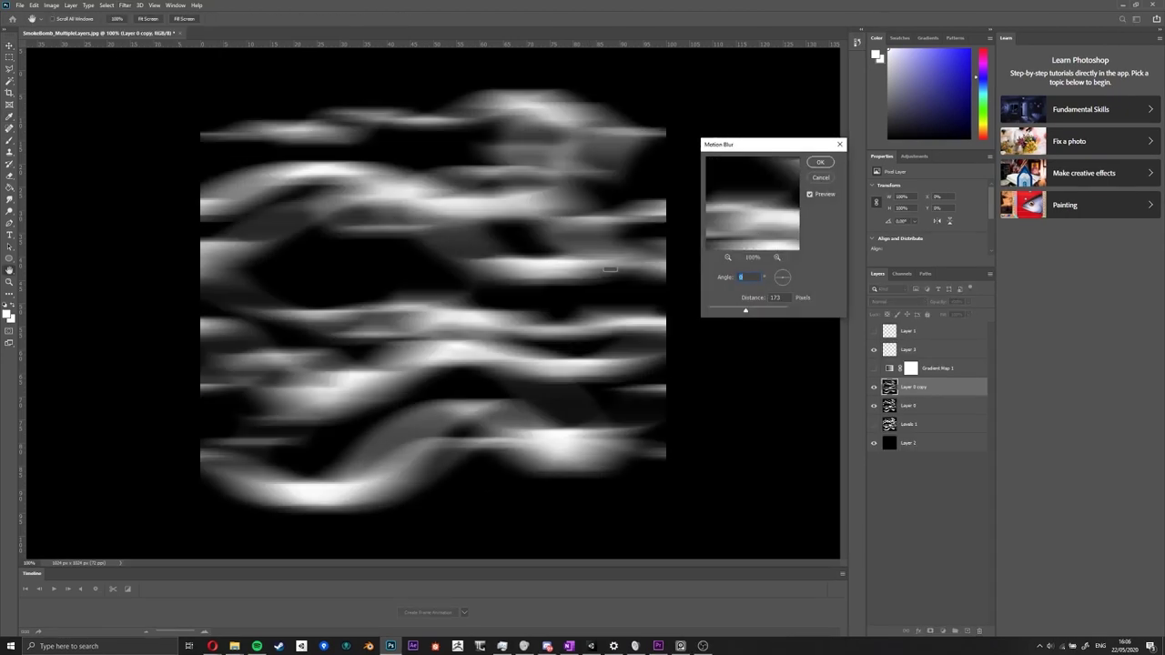
{"action": "left_click_drag", "start_coordinate": [743, 310], "coordinate": [737, 310]}
{"action": "key", "text": "Return"}
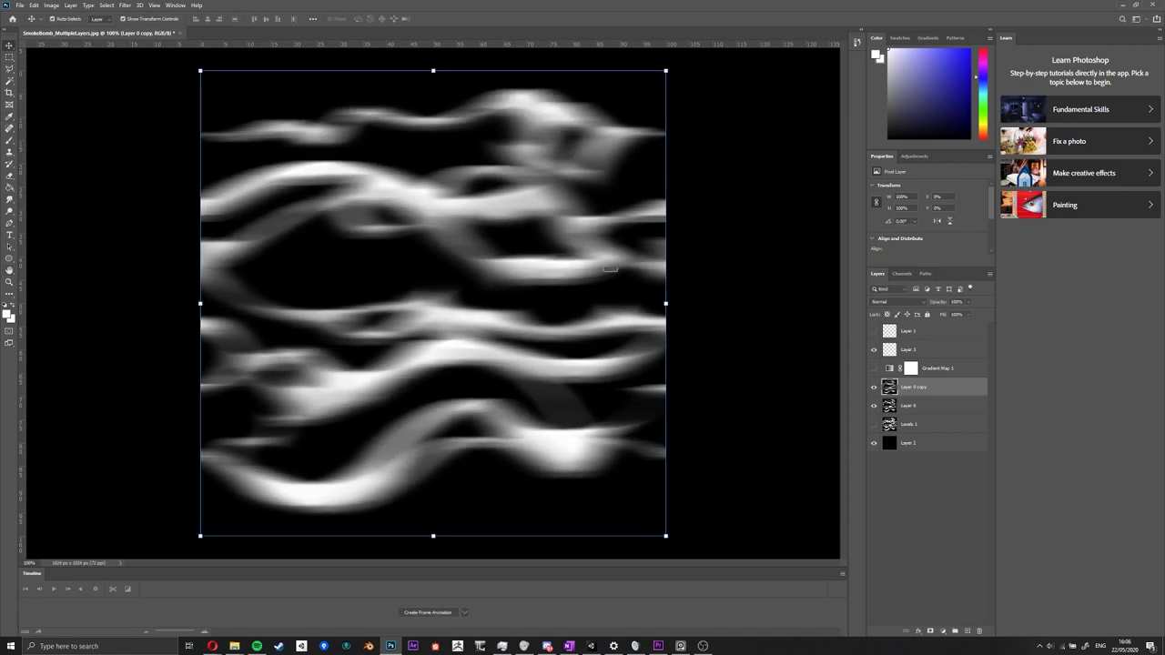
Shift the blurred layer copy slightly to the left and set its blend mode to Hard Light
{"action": "left_click_drag", "start_coordinate": [515, 331], "coordinate": [507, 331]}
{"action": "left_click", "coordinate": [896, 302]}
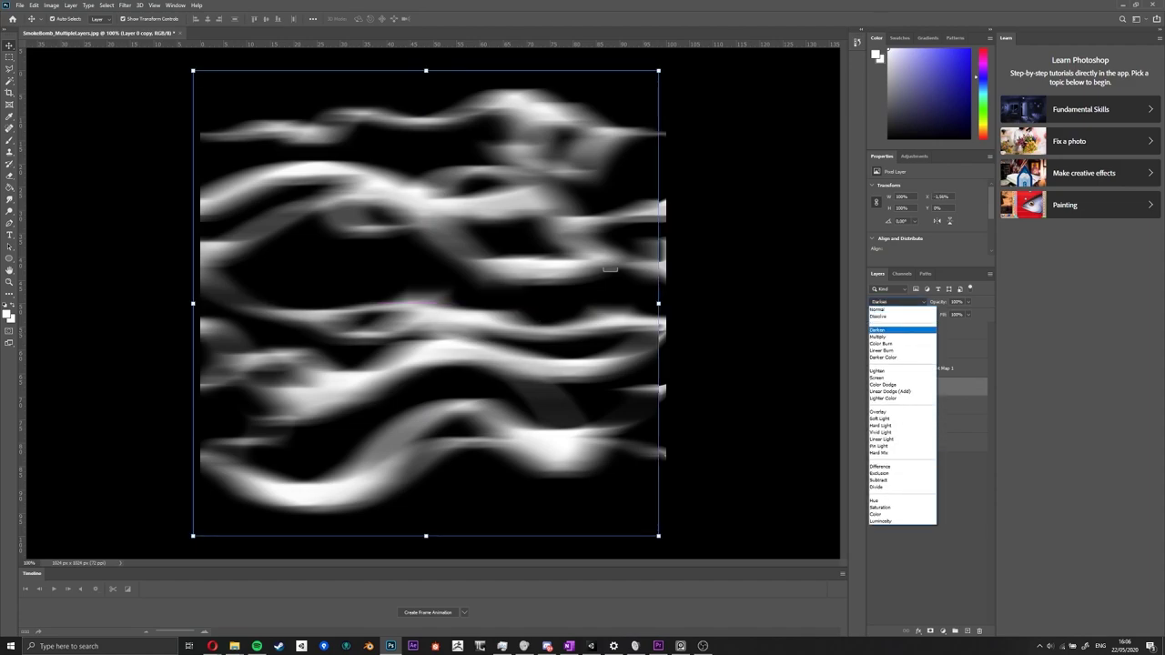
{"action": "key", "text": "Down"}
{"action": "key", "text": "Down"}
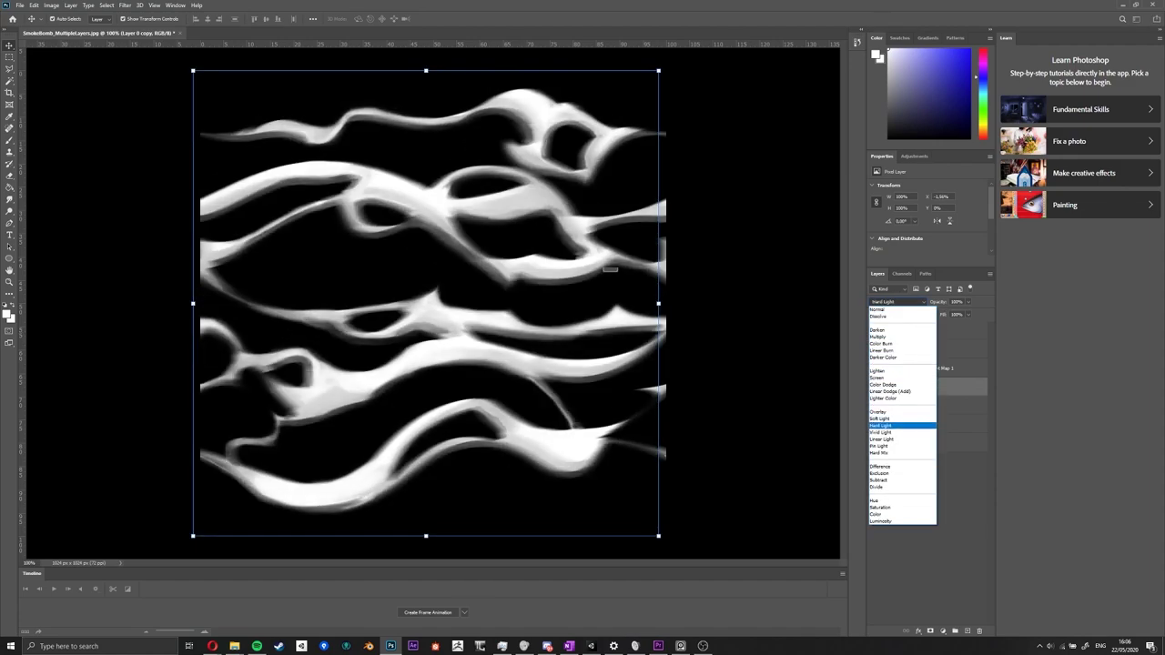
{"action": "key", "text": "Return"}
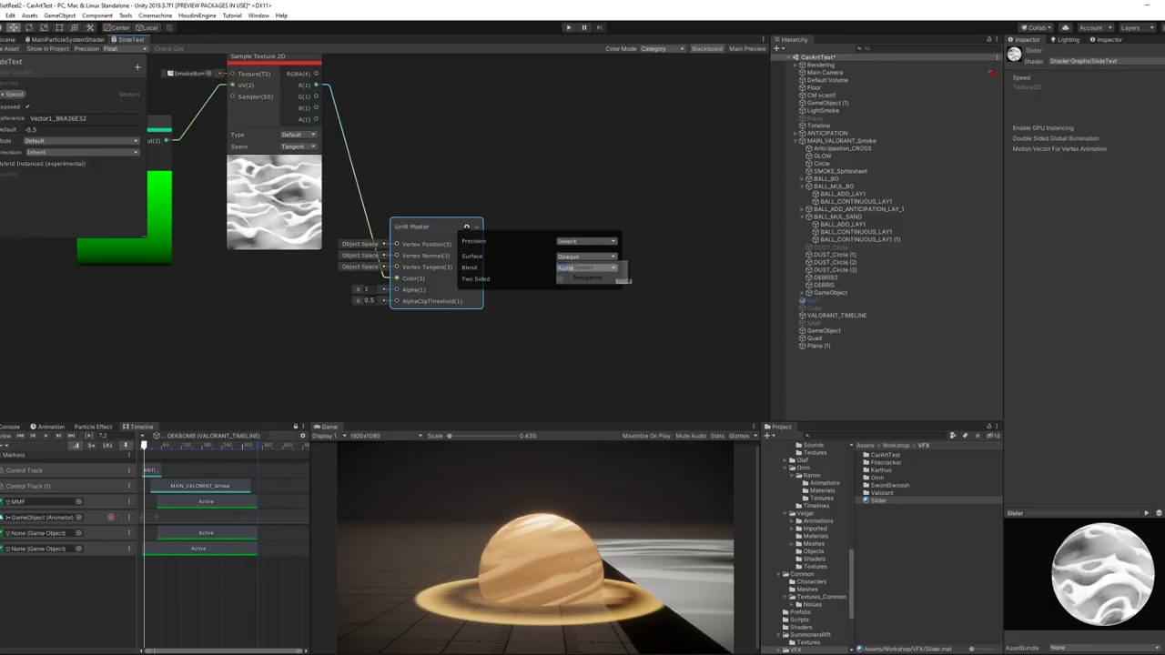
In Unity, set the Unlit Master node's surface to Transparent and choose a different blend mode
{"action": "left_click", "coordinate": [587, 256]}
{"action": "left_click", "coordinate": [587, 278]}
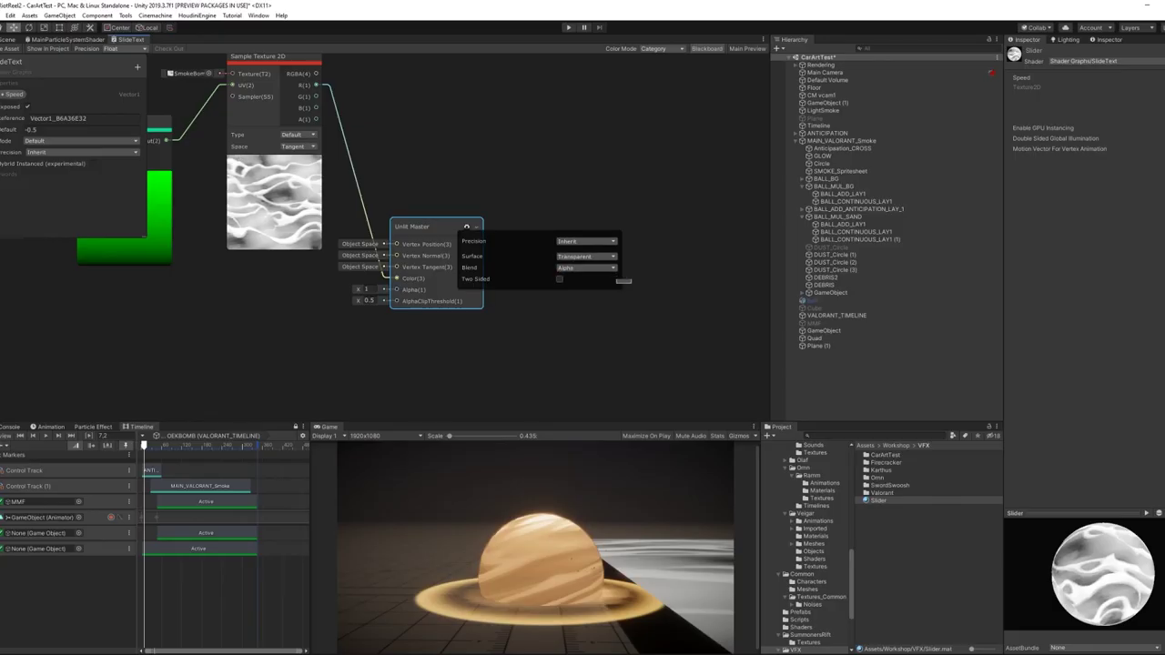
{"action": "left_click", "coordinate": [587, 268]}
{"action": "left_click", "coordinate": [584, 298]}
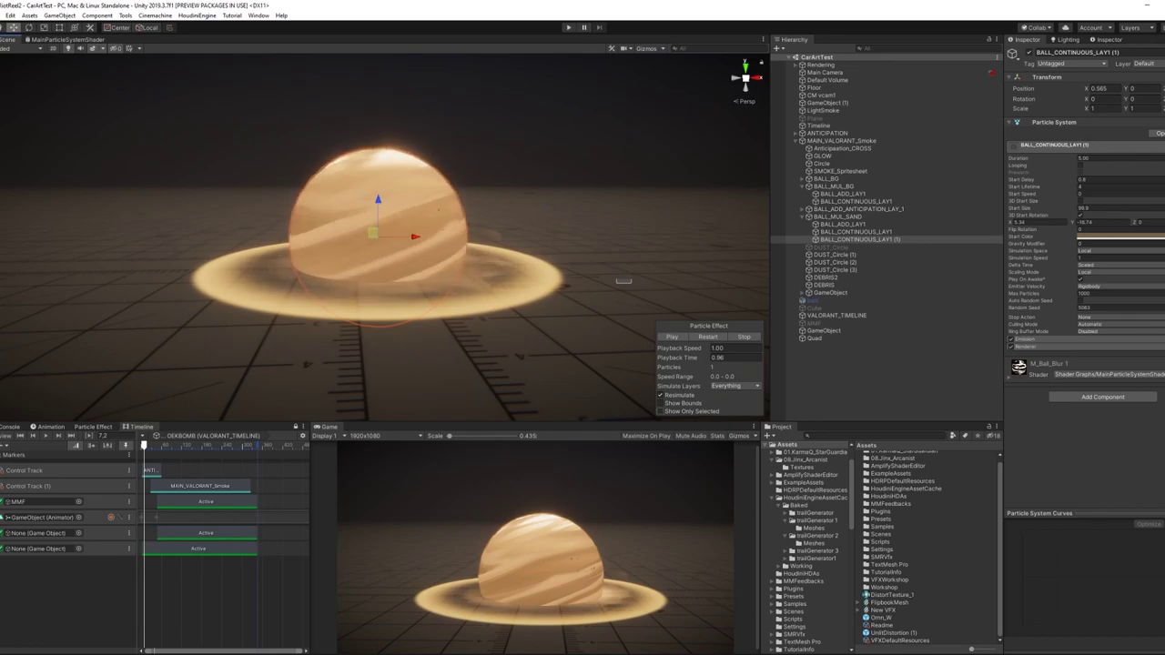
Show only the selected particle system and compare the three layers under BALL_MUL_SAND
{"action": "left_click", "coordinate": [661, 411]}
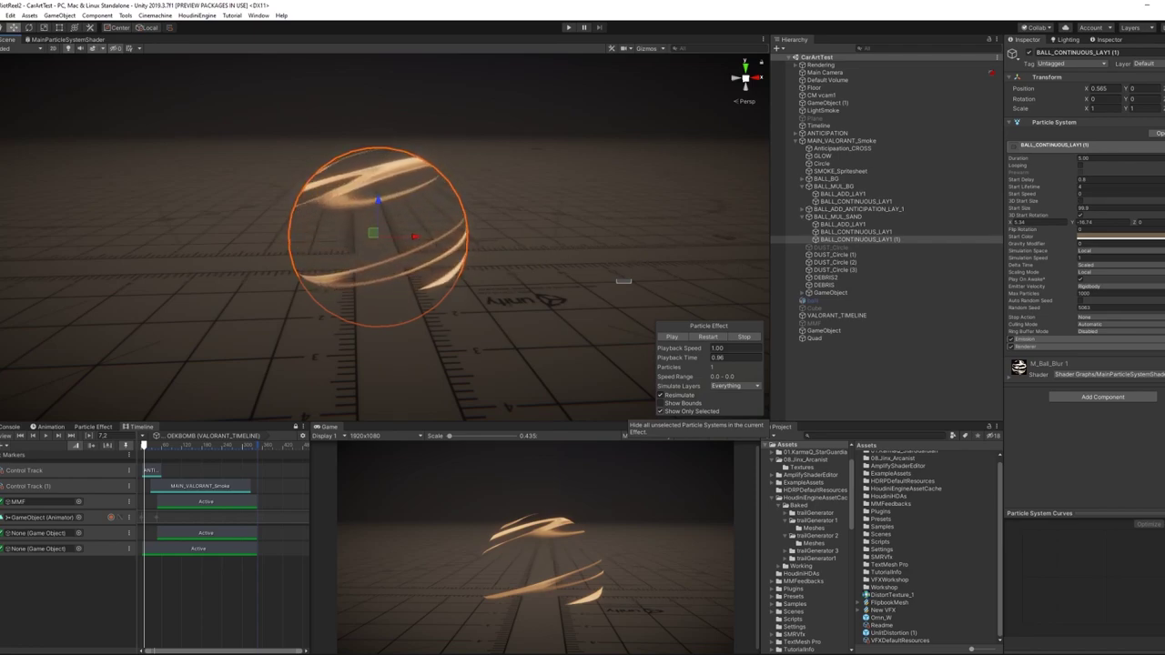
{"action": "left_click", "coordinate": [855, 231]}
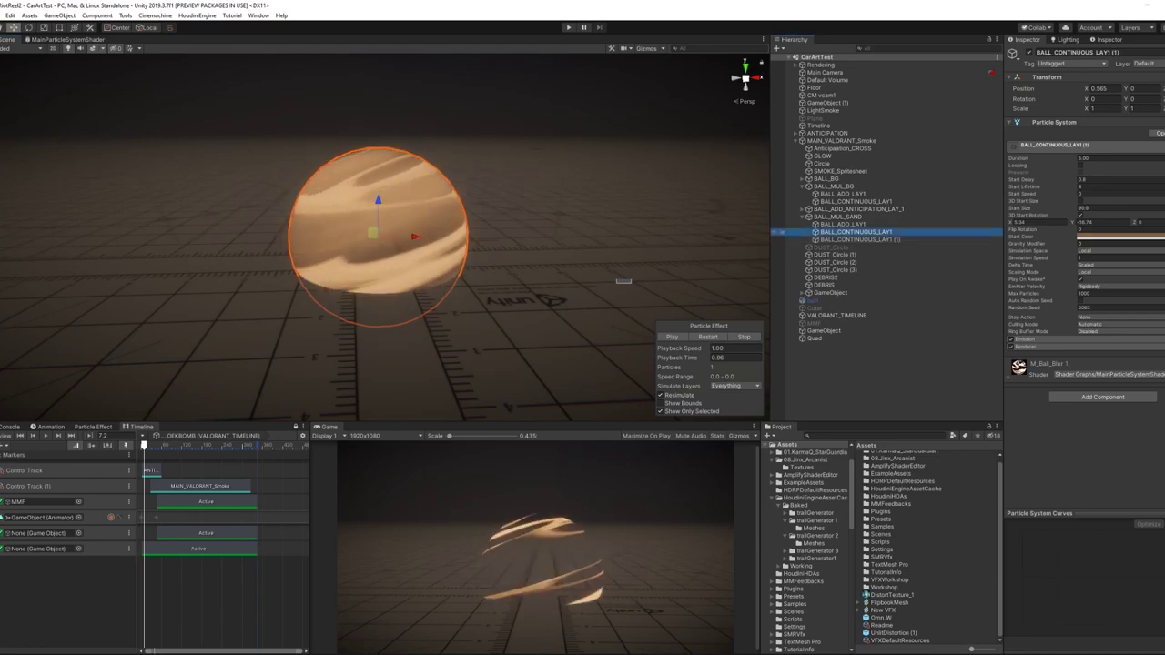
{"action": "left_click", "coordinate": [855, 239]}
{"action": "key", "text": "Up"}
{"action": "key", "text": "Up"}
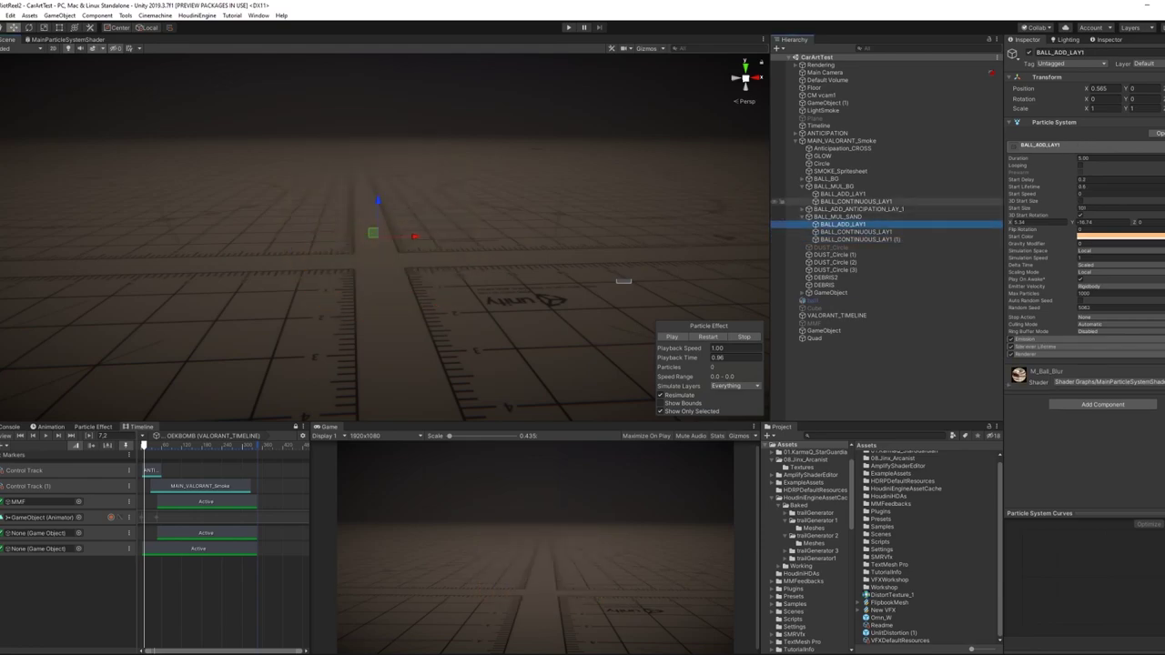
Review the BALL_MUL_BG layers, return to BALL_CONTINUOUS_LAY1 (1) under BALL_MUL_SAND, and expand its M_Ball_Blur 1 material
{"action": "left_click", "coordinate": [843, 194]}
{"action": "left_click", "coordinate": [856, 201]}
{"action": "left_click", "coordinate": [858, 209]}
{"action": "key", "text": "Down"}
{"action": "key", "text": "Down"}
{"action": "key", "text": "Down"}
{"action": "key", "text": "Down"}
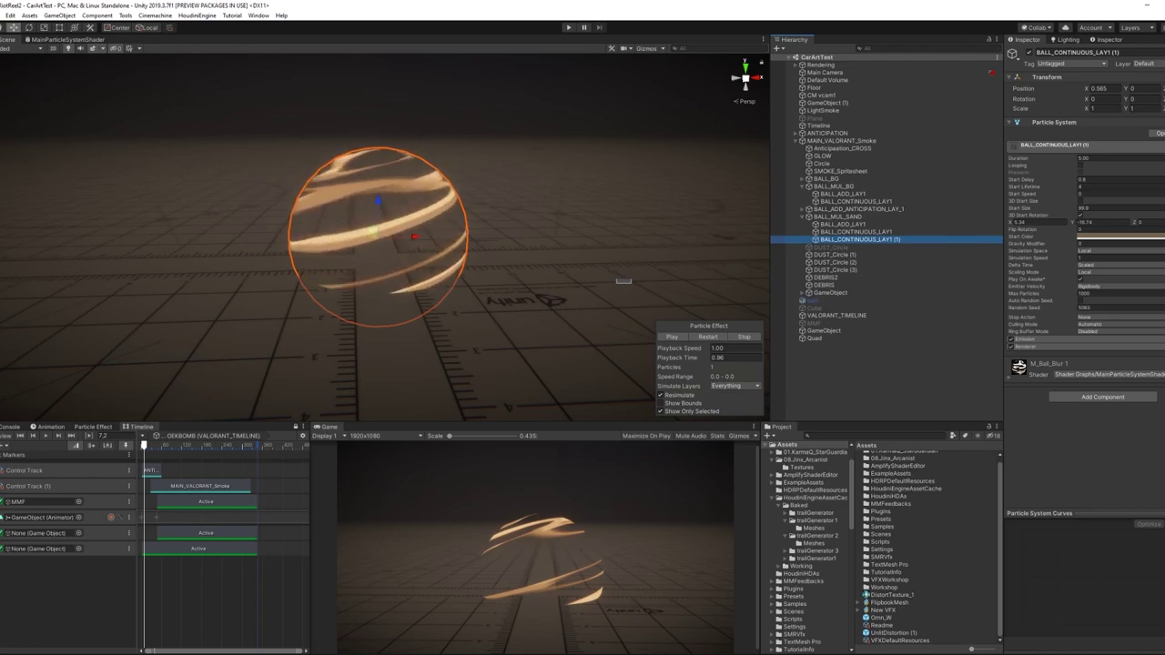
{"action": "left_click", "coordinate": [1012, 374]}
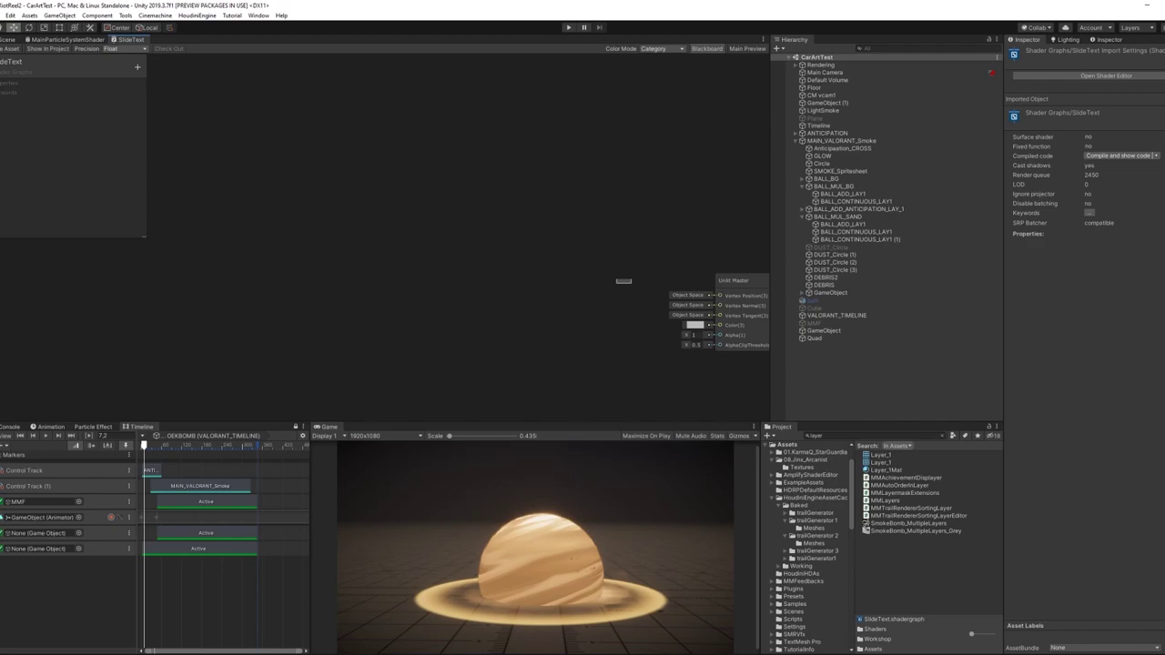
Add the SmokeBomb_MultipleLayers_Grey texture to the SlideText graph as a Sample Texture 2D node near the Unlit Master
{"action": "left_click_drag", "start_coordinate": [914, 531], "coordinate": [241, 193]}
{"action": "left_click_drag", "start_coordinate": [281, 292], "coordinate": [464, 263]}
{"action": "left_click", "coordinate": [600, 237]}
{"action": "key", "text": "space"}
{"action": "type", "text": "sample te"}
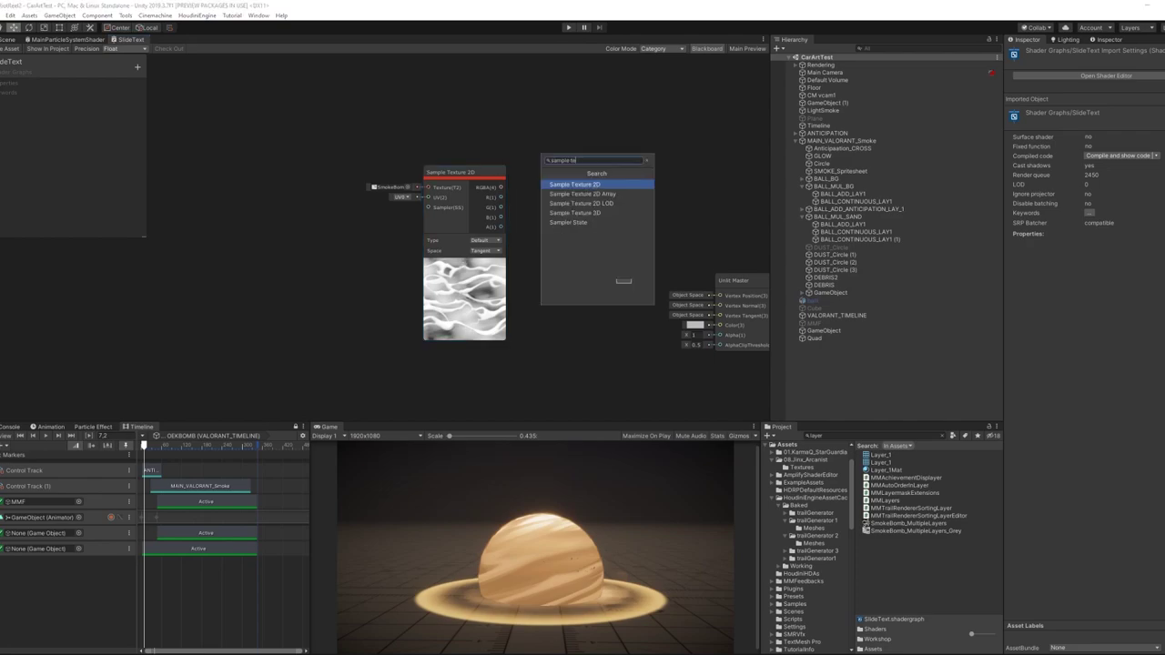
{"action": "key", "text": "Return"}
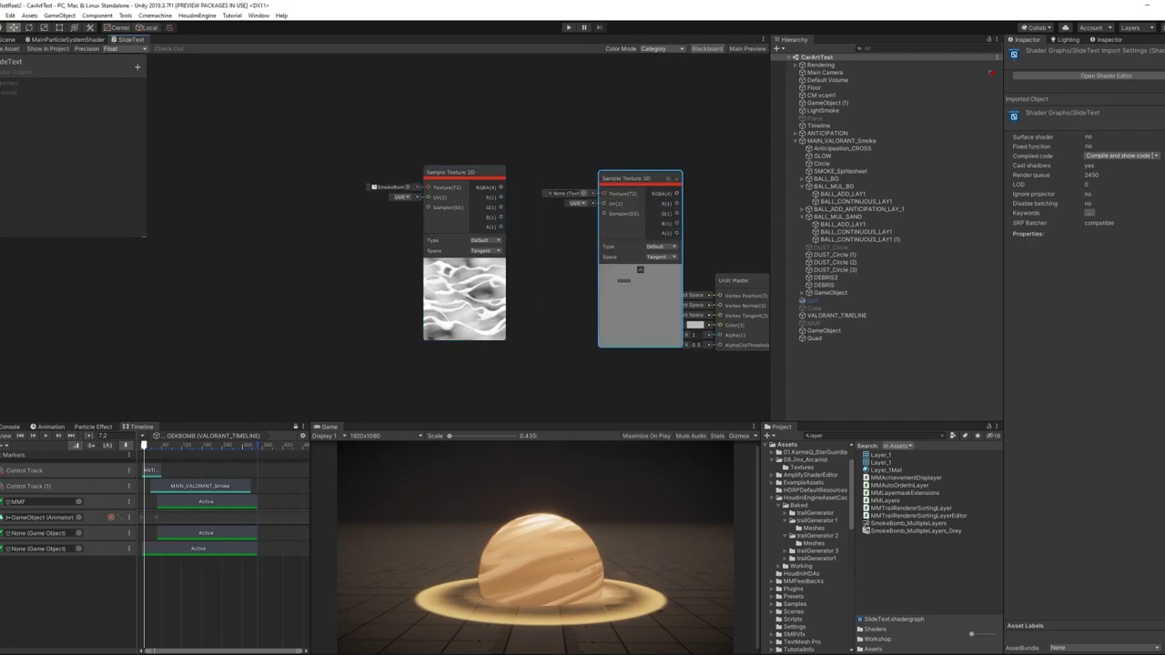
{"action": "key", "text": "Delete"}
Connect a Tiling And Offset node to the Sample Texture 2D's UV input and raise its X offset to about 1.7
{"action": "middle_click_drag", "start_coordinate": [465, 291], "coordinate": [520, 260]}
{"action": "scroll", "coordinate": [519, 264], "scroll_direction": "up", "scroll_amount": 2}
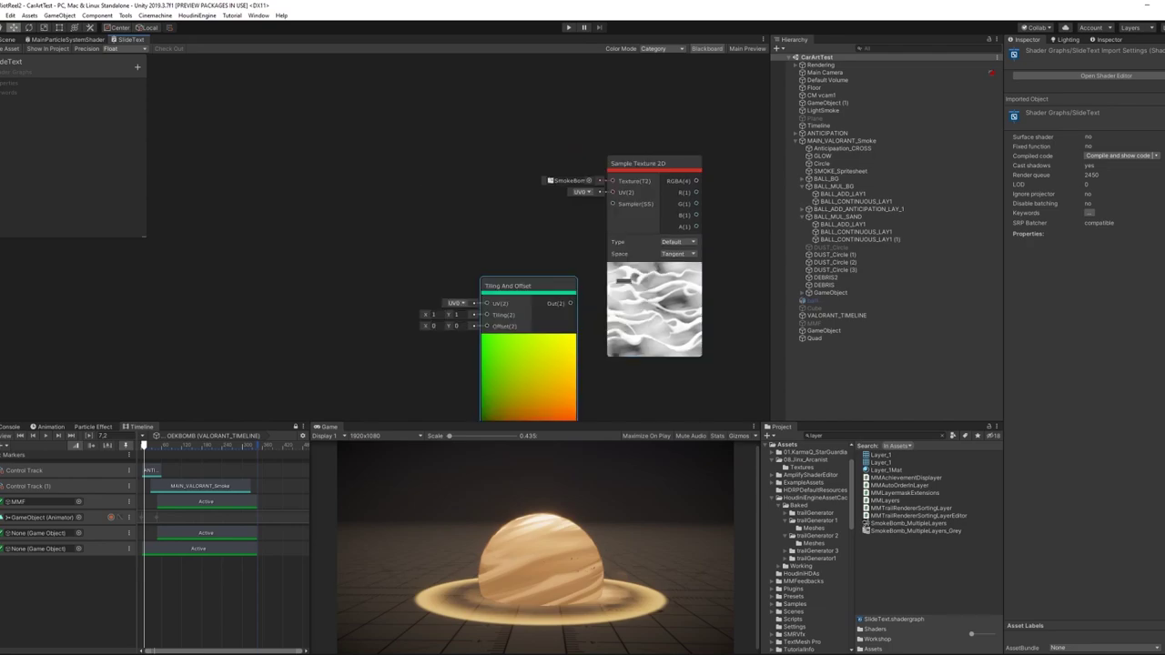
{"action": "left_click_drag", "start_coordinate": [520, 281], "coordinate": [614, 192]}
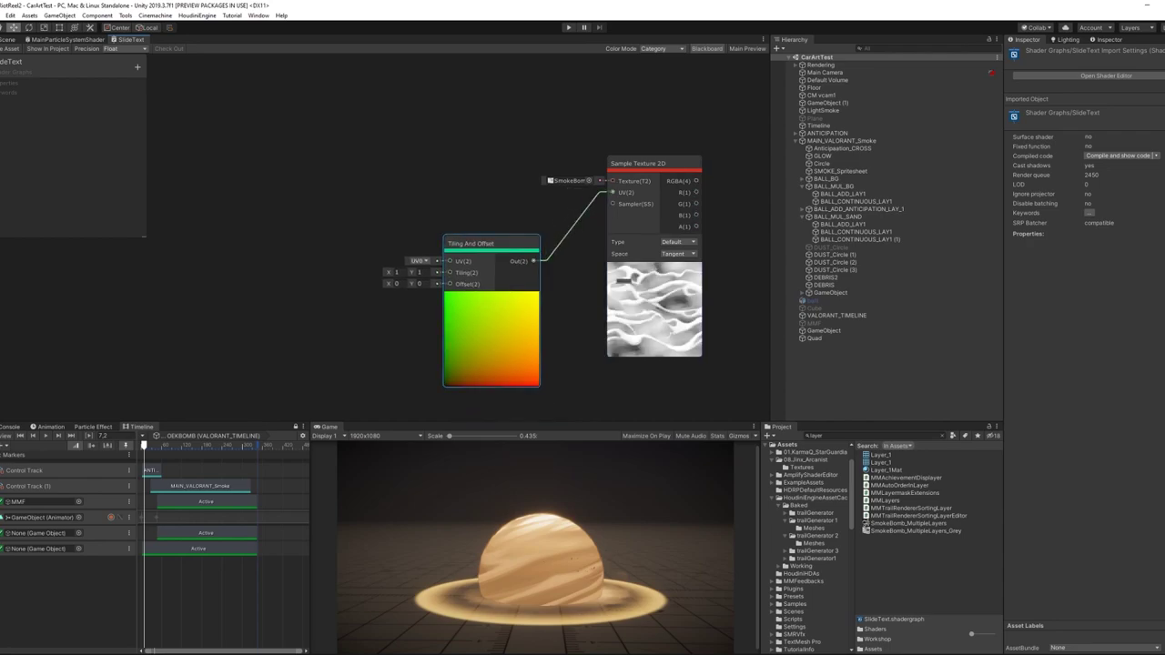
{"action": "middle_click_drag", "start_coordinate": [646, 220], "coordinate": [590, 219]}
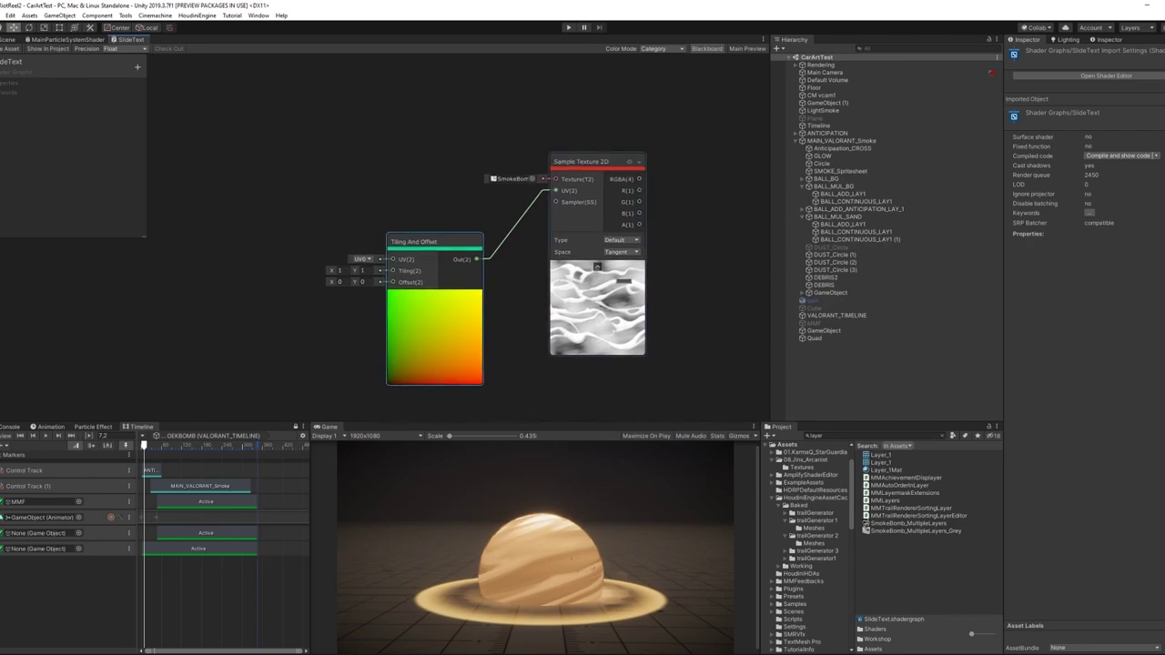
{"action": "middle_click_drag", "start_coordinate": [520, 293], "coordinate": [475, 280]}
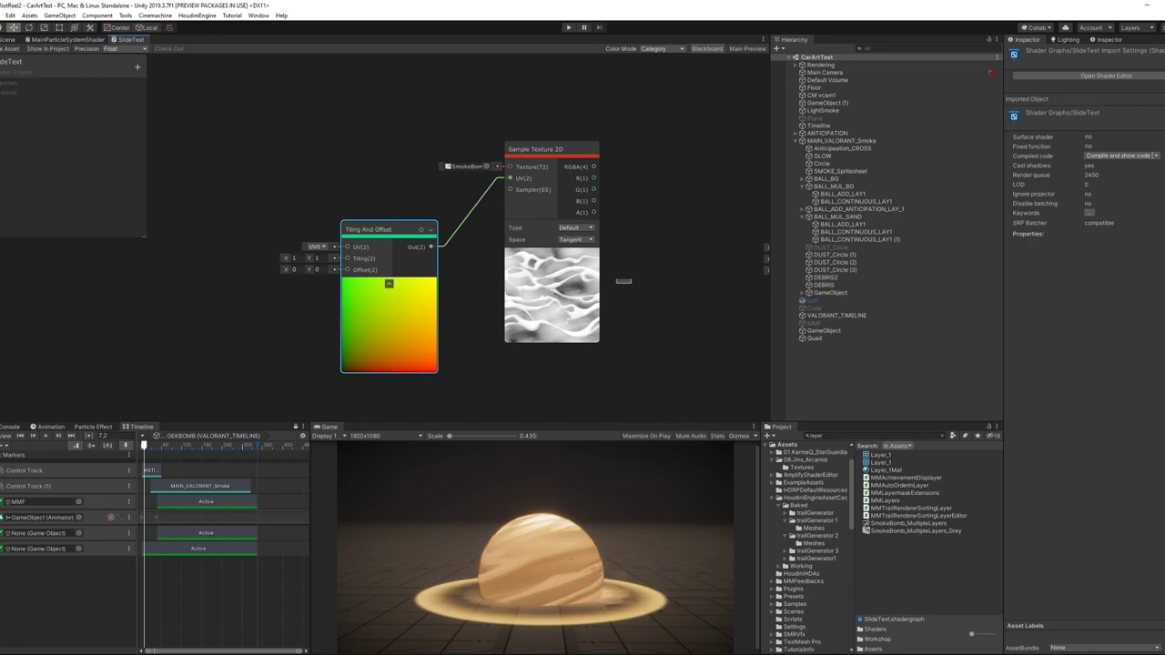
{"action": "left_click_drag", "start_coordinate": [286, 269], "coordinate": [351, 269]}
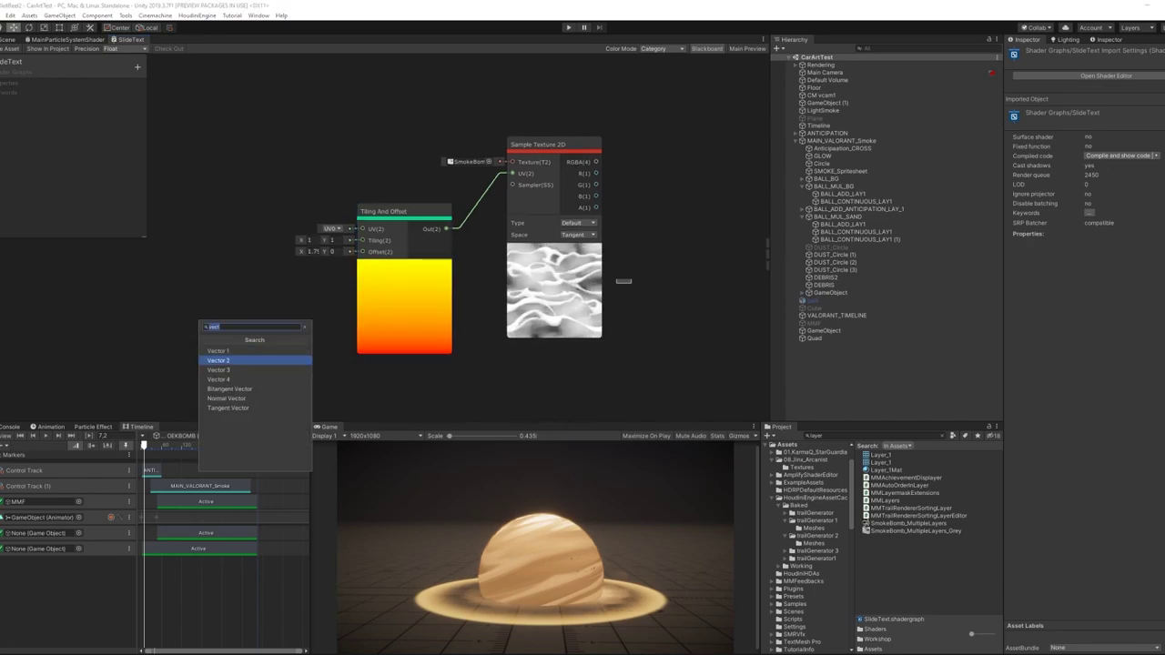
Add a Vector 2 node and connect its output to the Offset input of Tiling And Offset
{"action": "key", "text": "Return"}
{"action": "left_click_drag", "start_coordinate": [273, 346], "coordinate": [292, 291]}
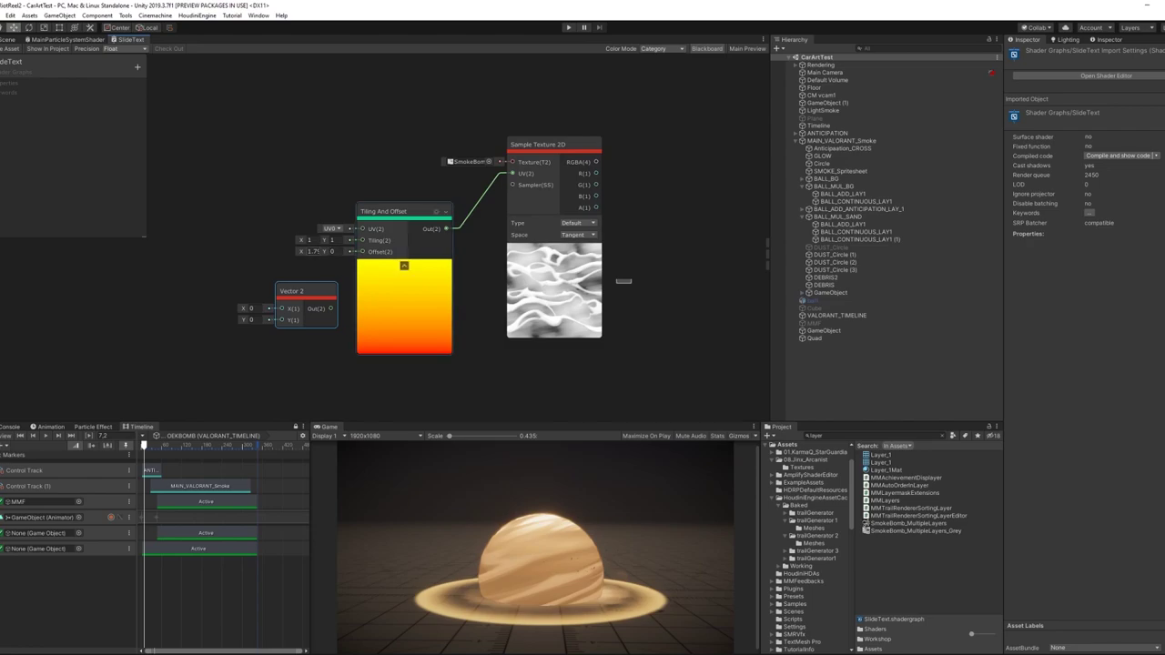
{"action": "left_click_drag", "start_coordinate": [331, 309], "coordinate": [362, 251]}
Add a Time node and place it up and to the left of the Vector 2 node
{"action": "key", "text": "space"}
{"action": "type", "text": "time"}
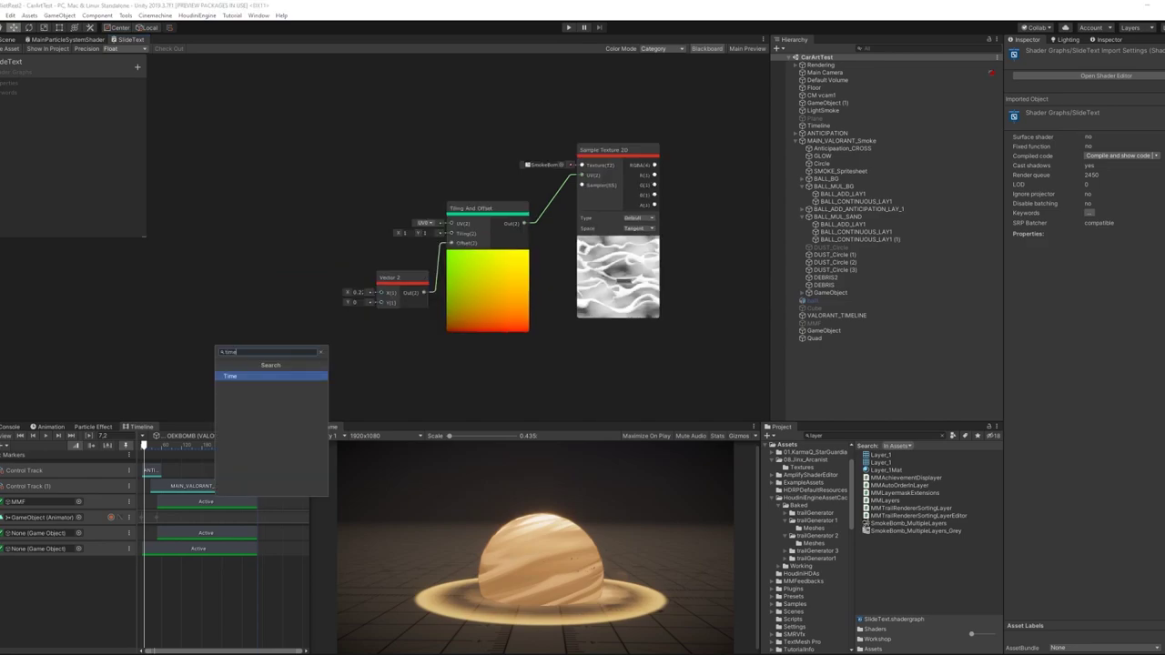
{"action": "key", "text": "Return"}
{"action": "left_click_drag", "start_coordinate": [292, 370], "coordinate": [251, 227]}
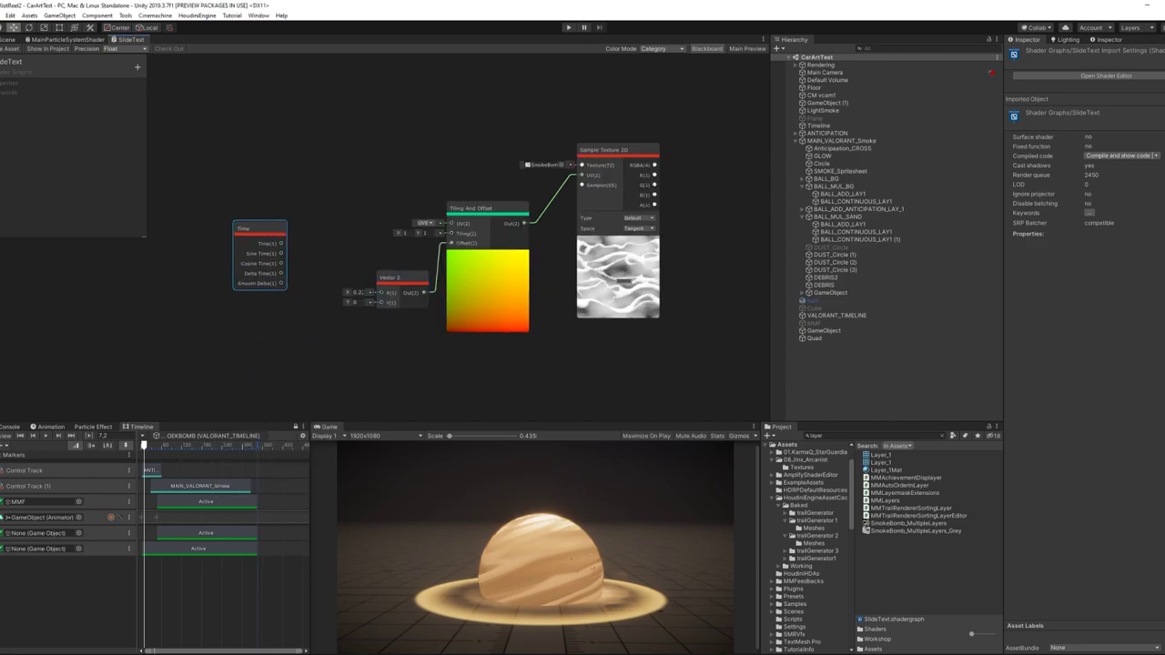
Move the Time node slightly left and connect its Time output to the X input of the Vector 2 node
{"action": "left_click_drag", "start_coordinate": [251, 228], "coordinate": [230, 225]}
{"action": "left_click", "coordinate": [270, 296]}
{"action": "key", "text": "space"}
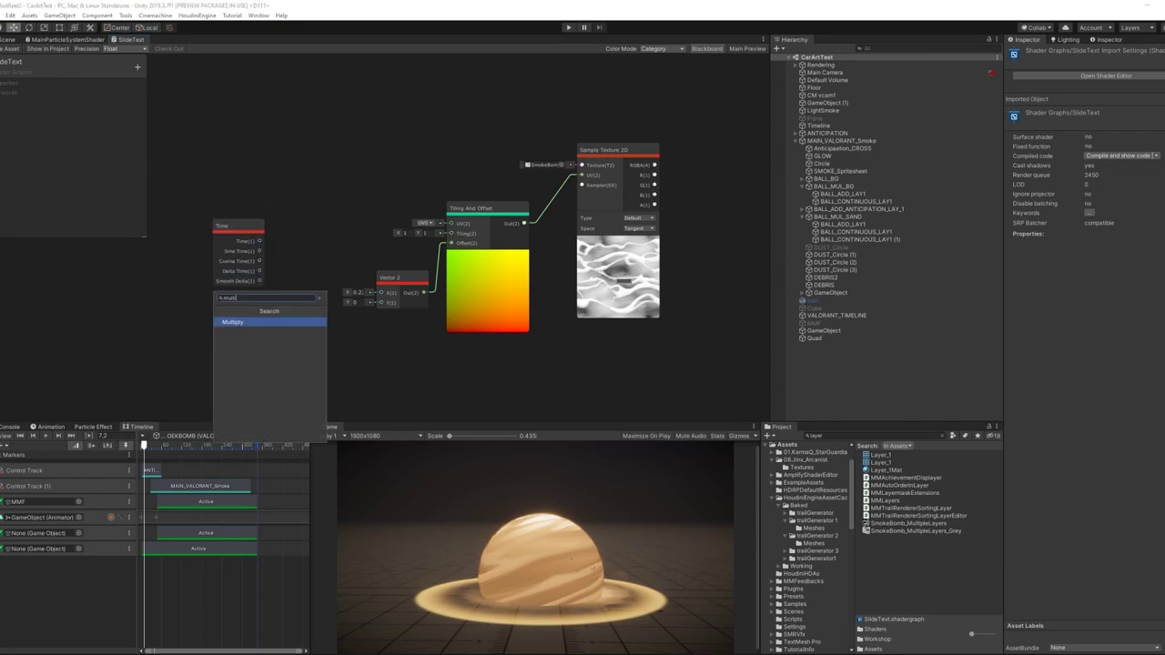
{"action": "key", "text": "Escape"}
{"action": "key", "text": "Escape"}
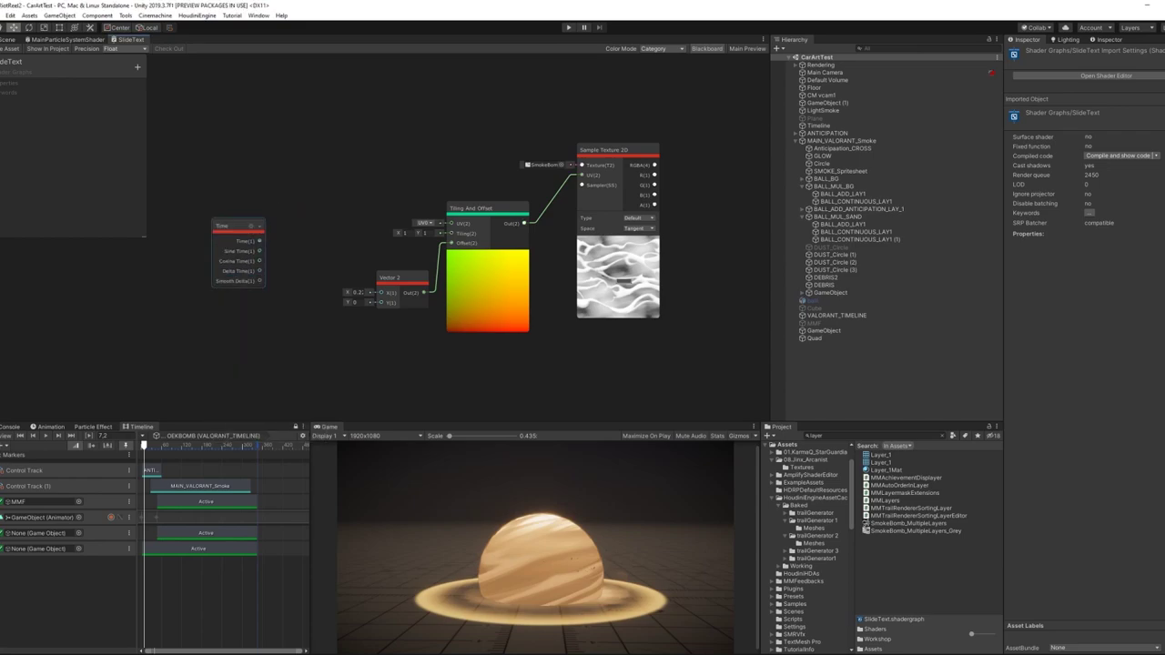
{"action": "left_click_drag", "start_coordinate": [260, 240], "coordinate": [381, 292]}
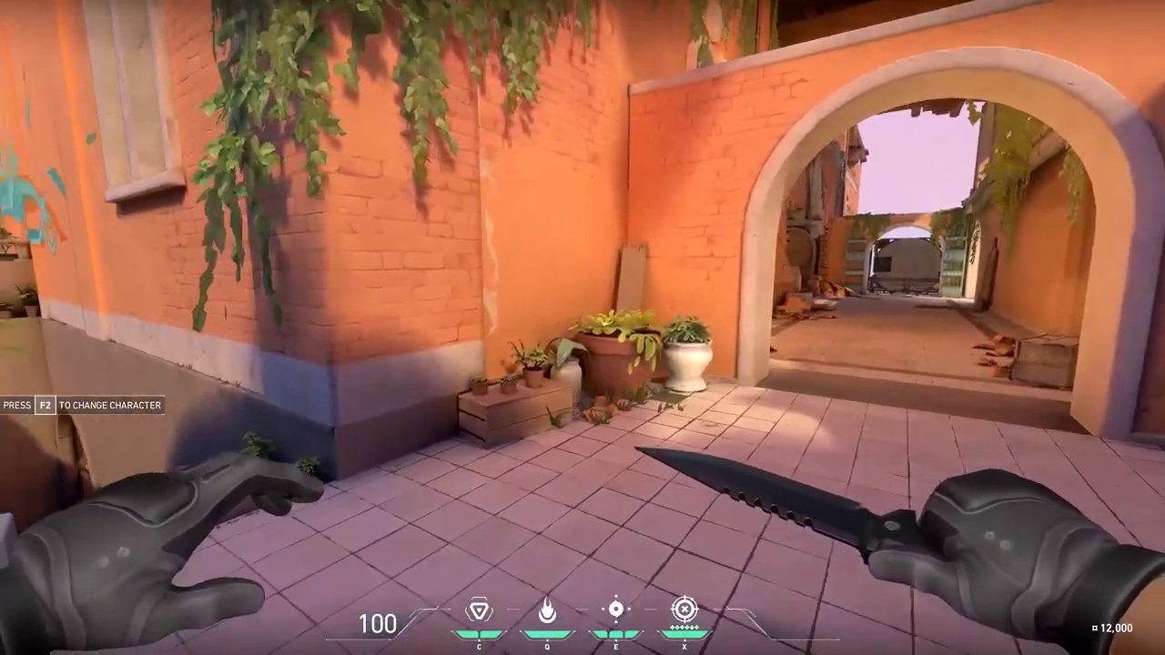
{"action": "key", "text": "e"}
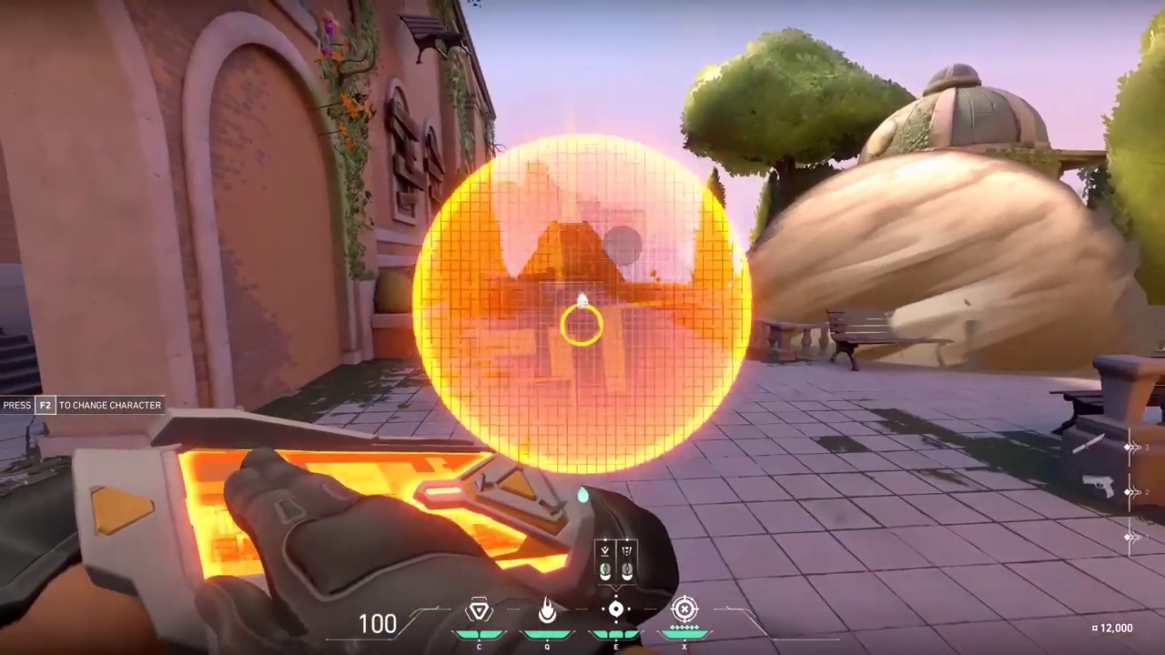
{"action": "left_click", "coordinate": [580, 265]}
{"action": "right_click", "coordinate": [579, 266]}
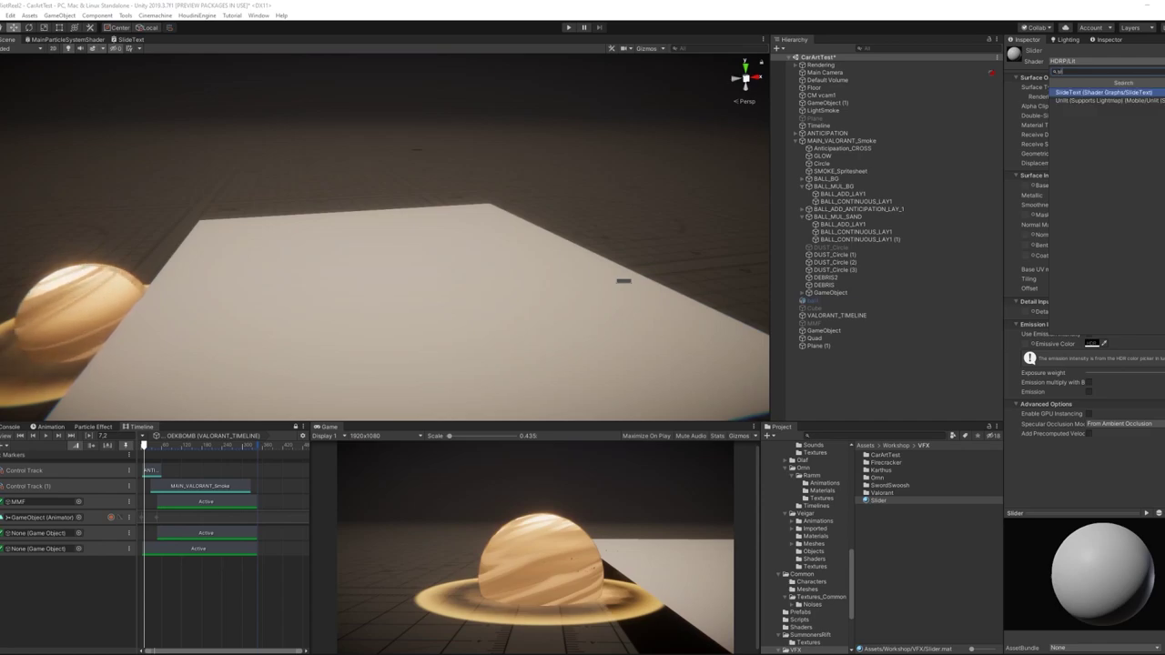
Assign the SlideText shader to the Slider material and apply that material to the plane in the scene
{"action": "key", "text": "Return"}
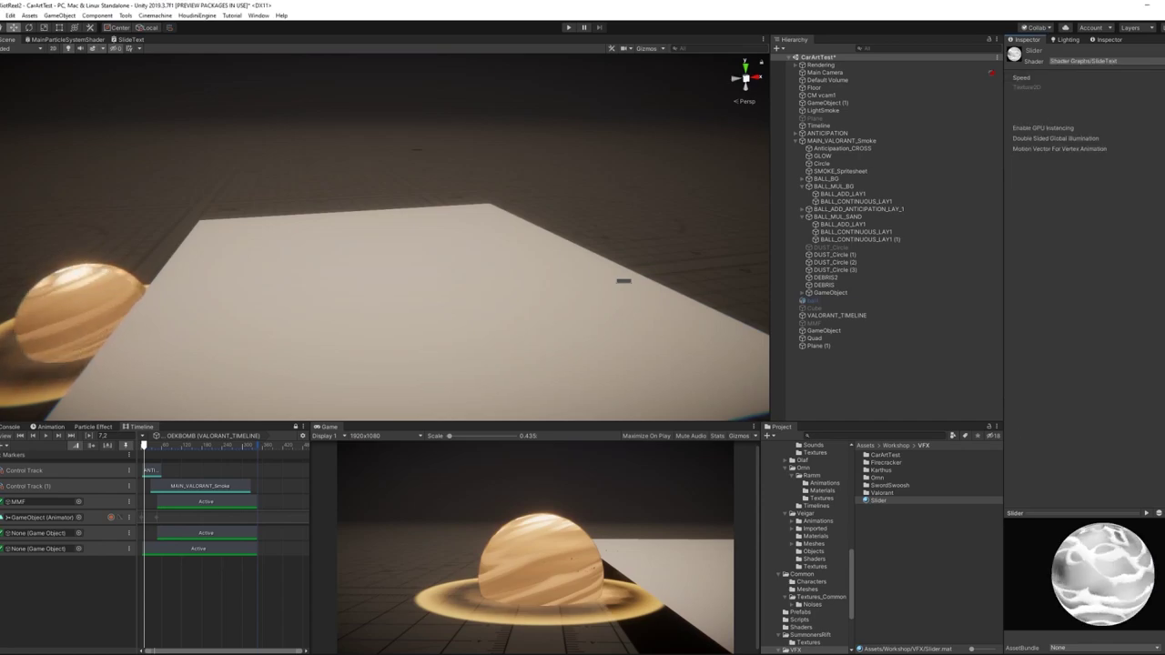
{"action": "right_click_drag", "start_coordinate": [400, 232], "coordinate": [366, 248]}
{"action": "scroll", "coordinate": [384, 238], "scroll_direction": "down", "scroll_amount": 3}
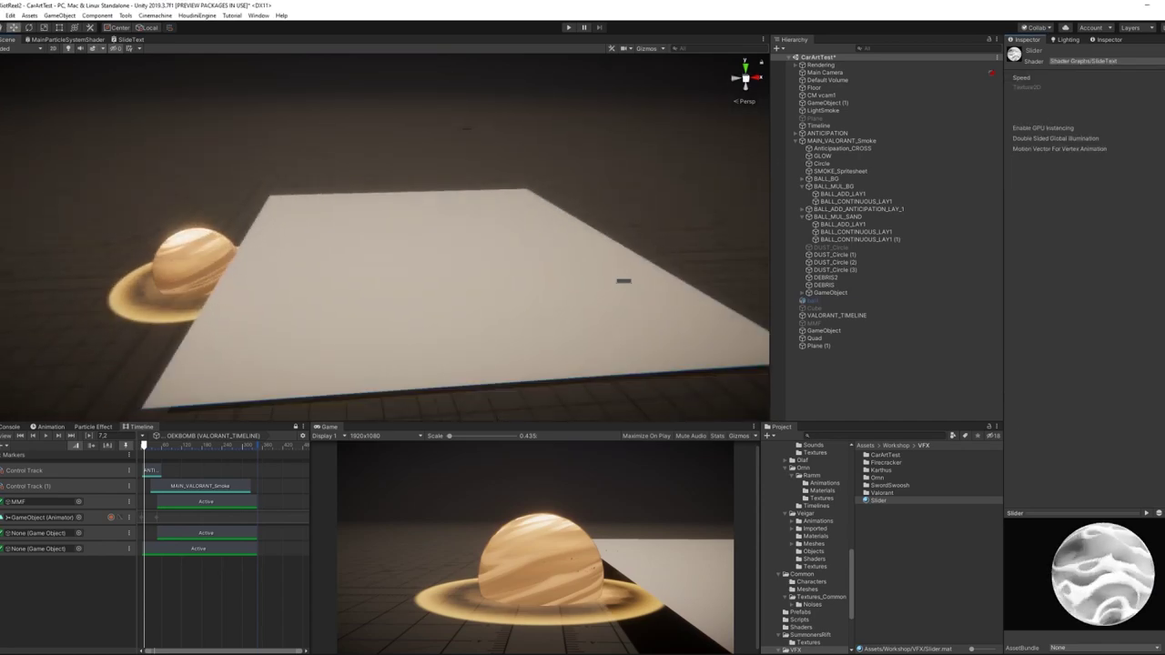
{"action": "left_click_drag", "start_coordinate": [879, 501], "coordinate": [491, 305]}
{"action": "scroll", "coordinate": [491, 305], "scroll_direction": "down", "scroll_amount": 3}
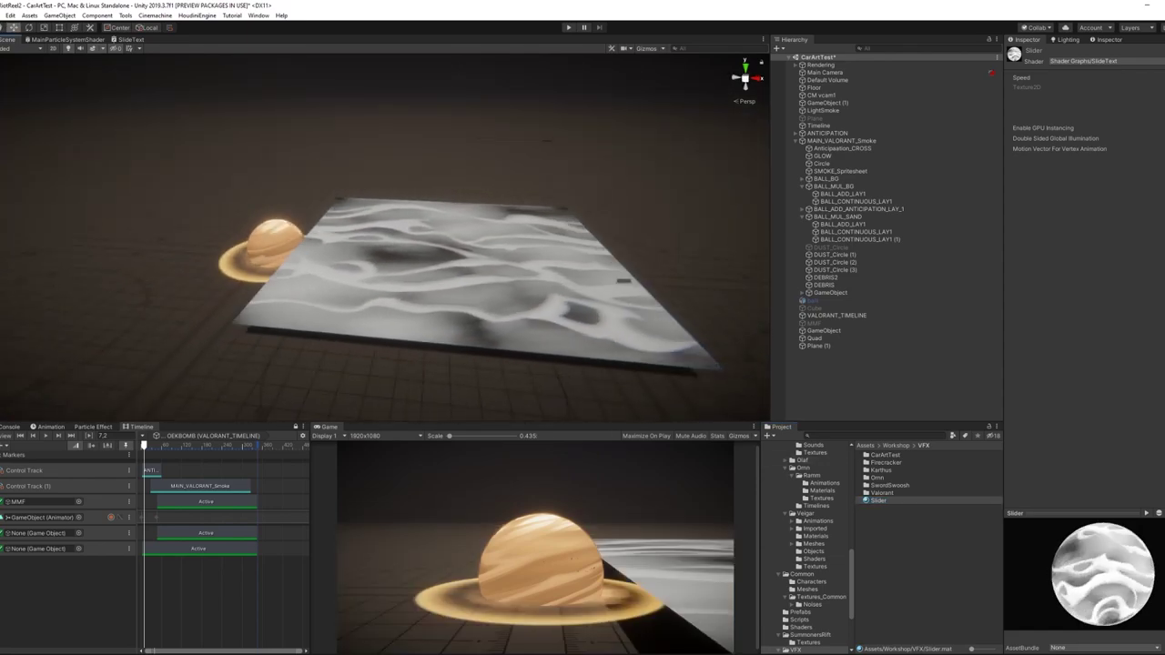
{"action": "key", "text": "Up"}
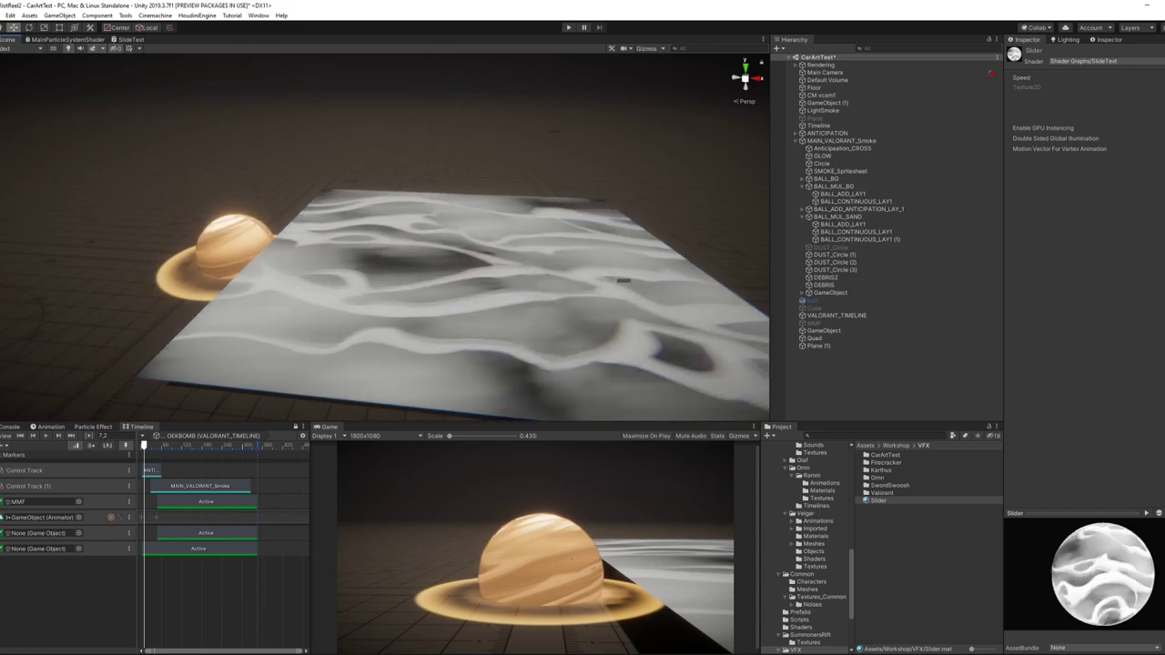
Examine the MainParticleSystemShader graph, following its node connections through to the Unlit Master
{"action": "left_click", "coordinate": [69, 40]}
{"action": "scroll", "coordinate": [364, 364], "scroll_direction": "down", "scroll_amount": 4}
{"action": "scroll", "coordinate": [546, 214], "scroll_direction": "up", "scroll_amount": 2}
{"action": "scroll", "coordinate": [533, 280], "scroll_direction": "up", "scroll_amount": 4}
{"action": "middle_click_drag", "start_coordinate": [485, 270], "coordinate": [513, 288]}
{"action": "scroll", "coordinate": [623, 280], "scroll_direction": "up", "scroll_amount": 5}
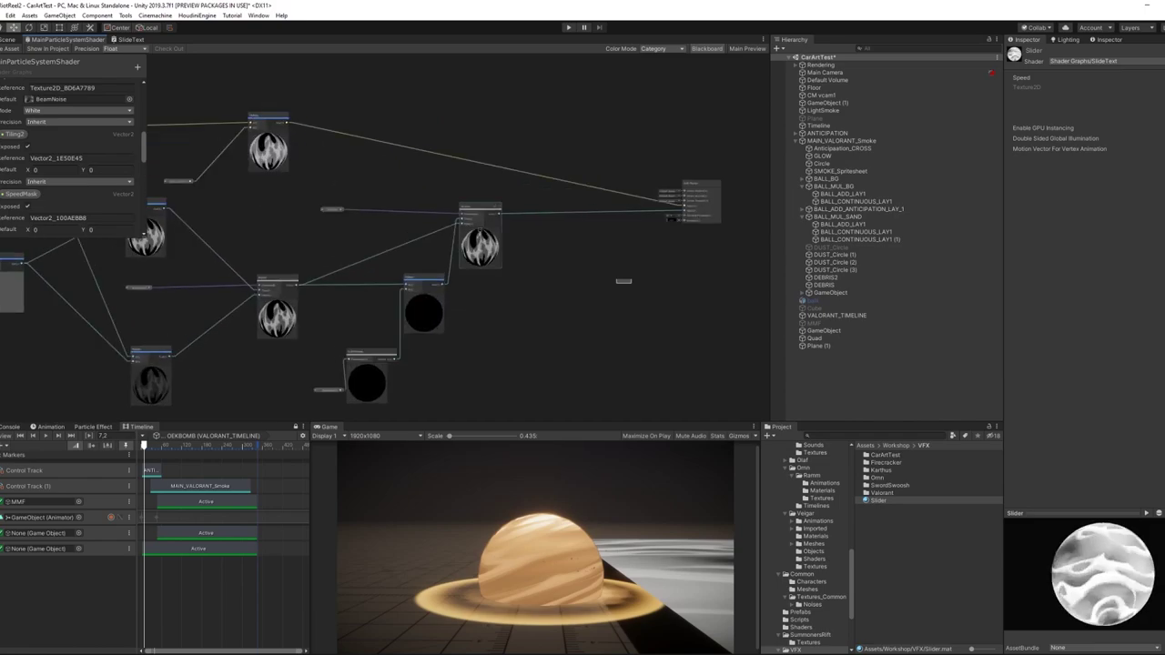
{"action": "scroll", "coordinate": [624, 280], "scroll_direction": "up", "scroll_amount": 6}
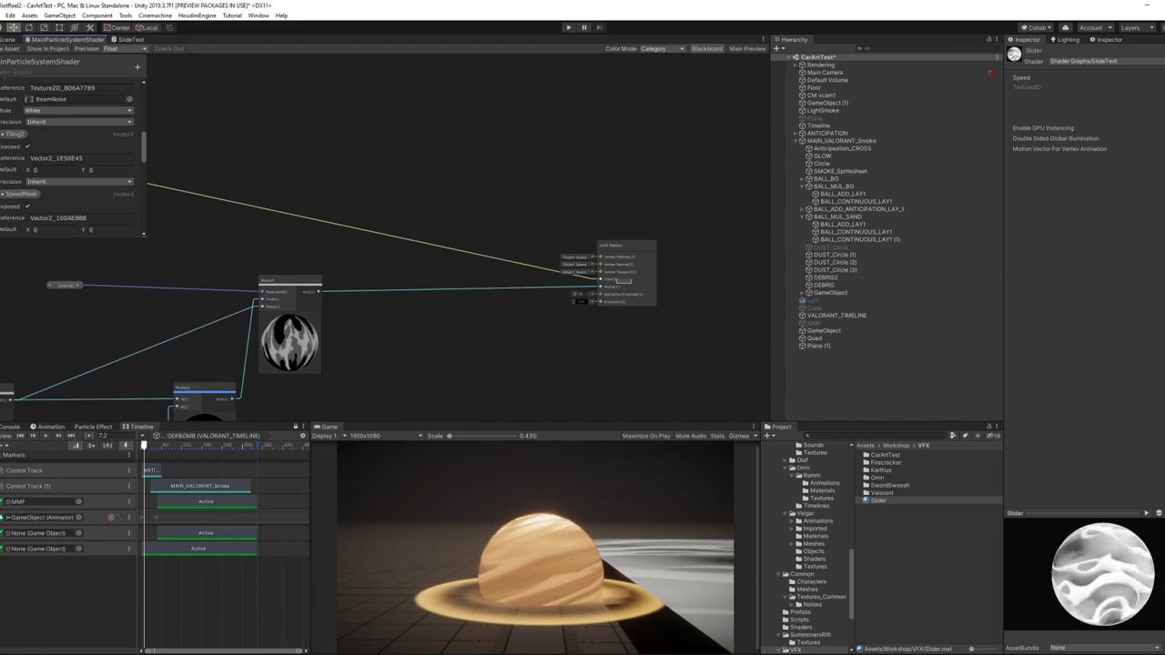
Set the SlideText graph's Unlit Master to a Transparent surface with Additive blending
{"action": "left_click", "coordinate": [608, 256]}
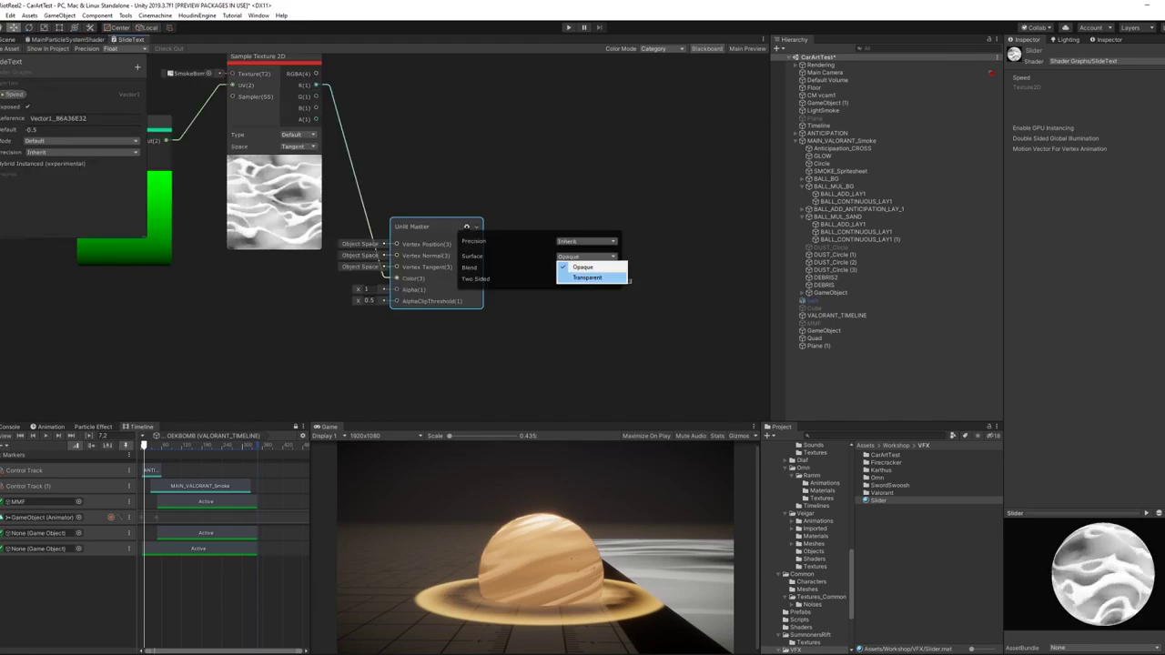
{"action": "left_click", "coordinate": [590, 277]}
{"action": "left_click", "coordinate": [591, 268]}
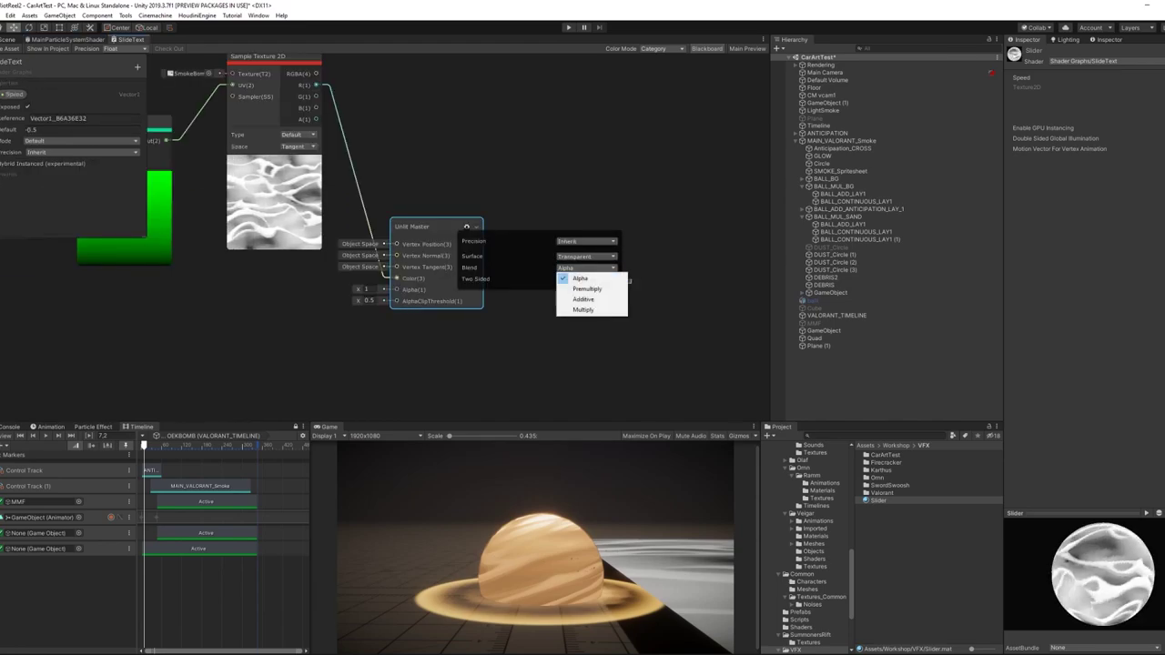
{"action": "left_click", "coordinate": [584, 298]}
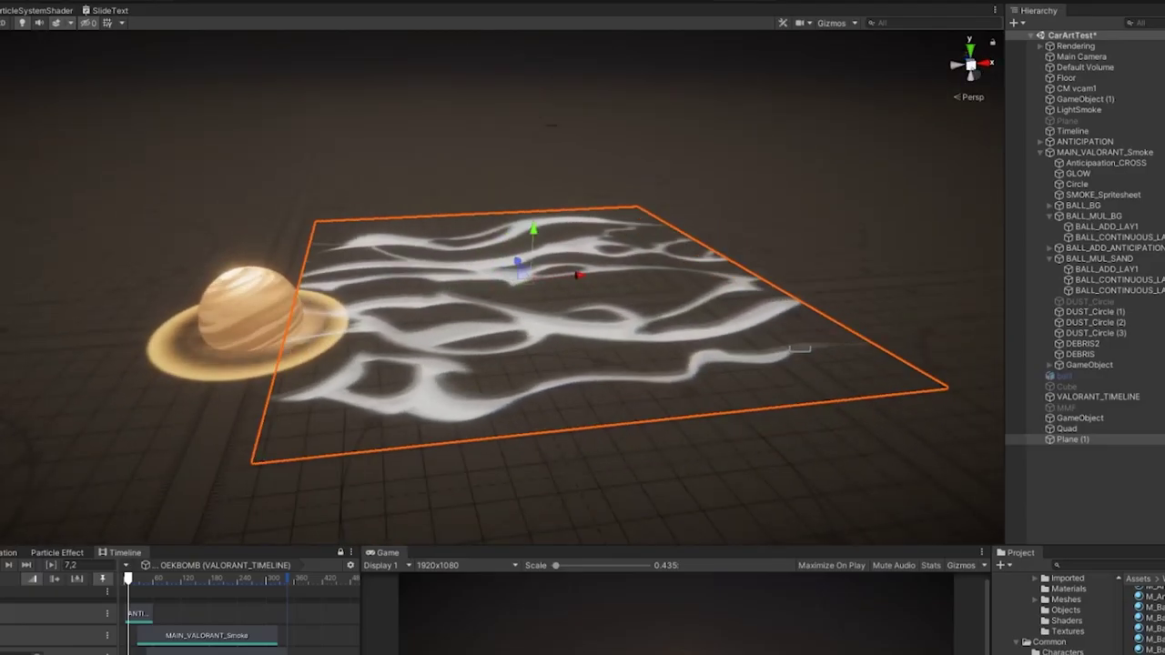
Inspect the scrolling texture on the plane from closer up and delete the plane from the scene
{"action": "left_click", "coordinate": [799, 349]}
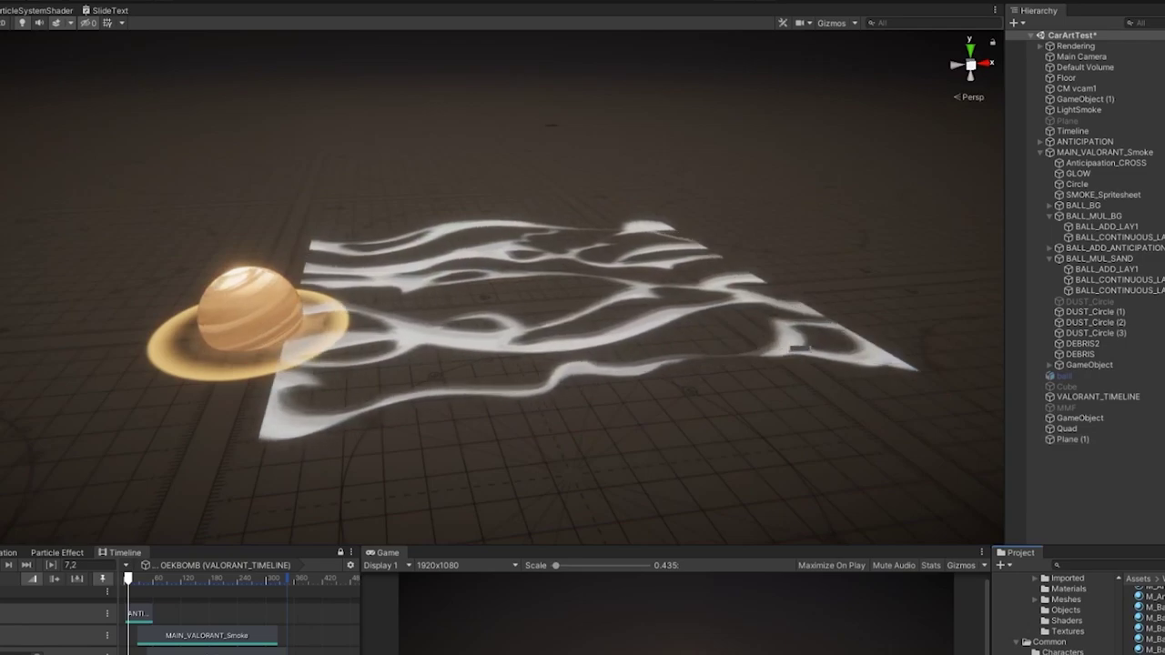
{"action": "scroll", "coordinate": [799, 349], "scroll_direction": "up", "scroll_amount": 3}
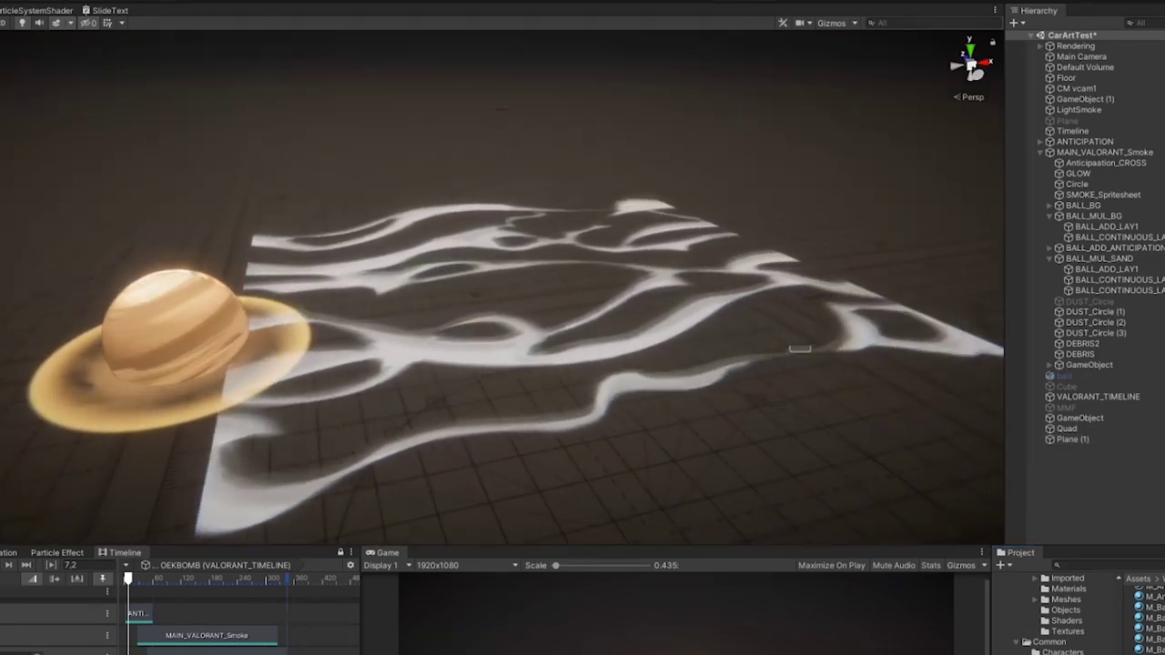
{"action": "left_click", "coordinate": [546, 337]}
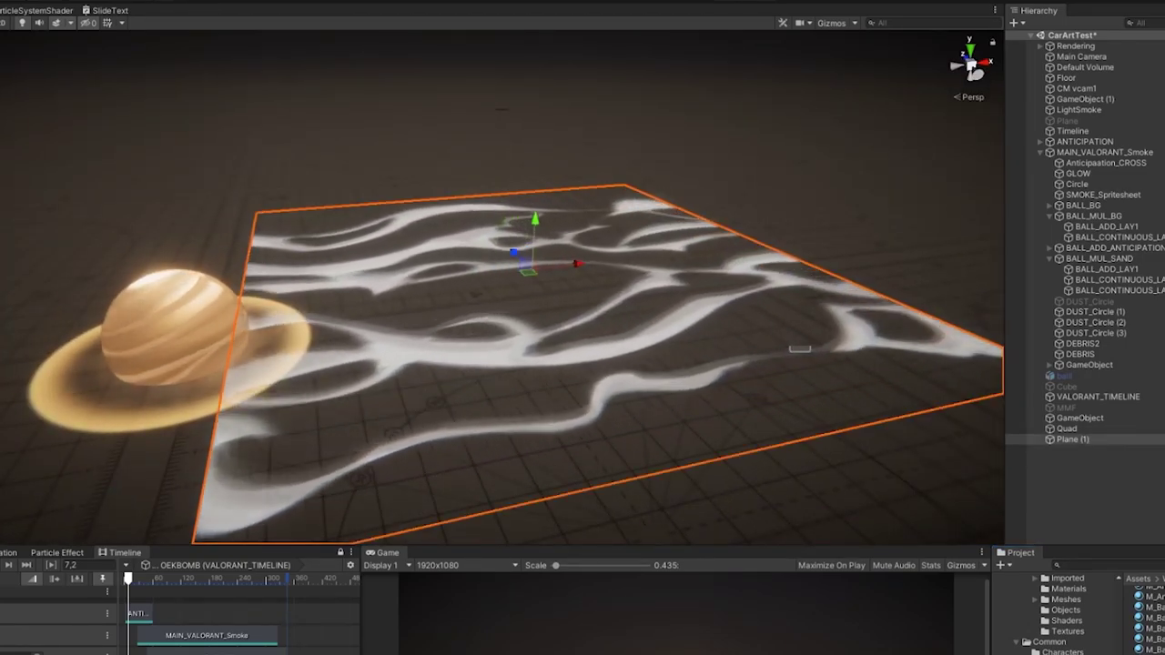
{"action": "right_click_drag", "start_coordinate": [546, 337], "coordinate": [482, 327]}
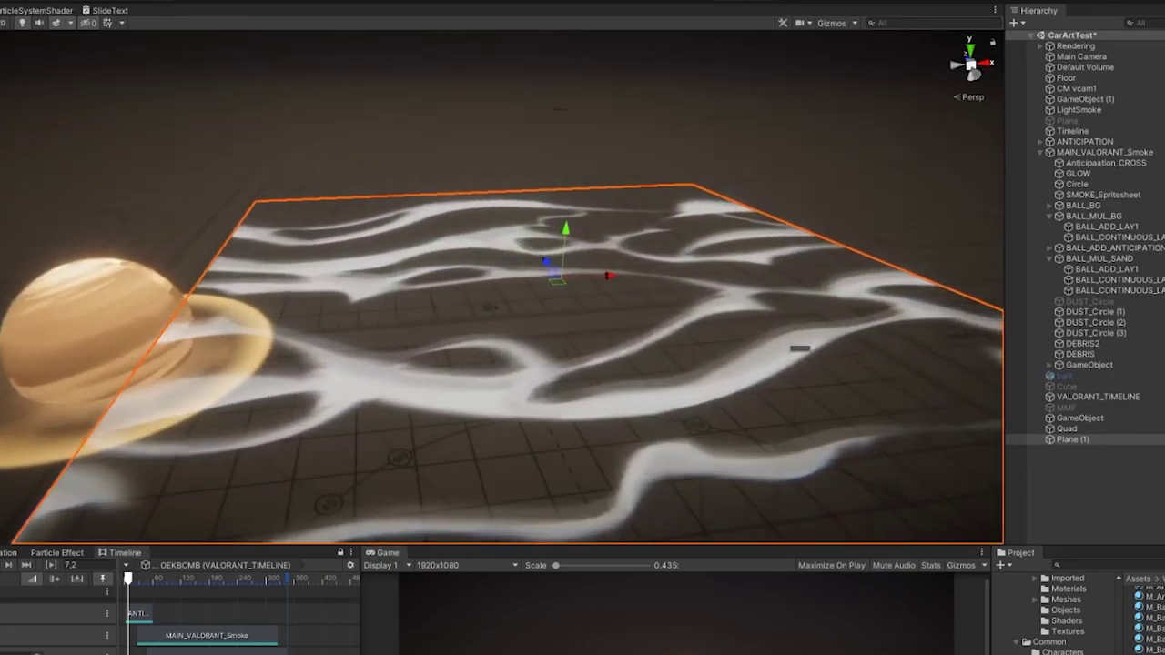
{"action": "right_click_drag", "start_coordinate": [800, 349], "coordinate": [800, 349]}
{"action": "key", "text": "Delete"}
Create a 3D sphere, apply the Slider material to it, and inspect the scrolling texture from different angles
{"action": "left_click", "coordinate": [1016, 22]}
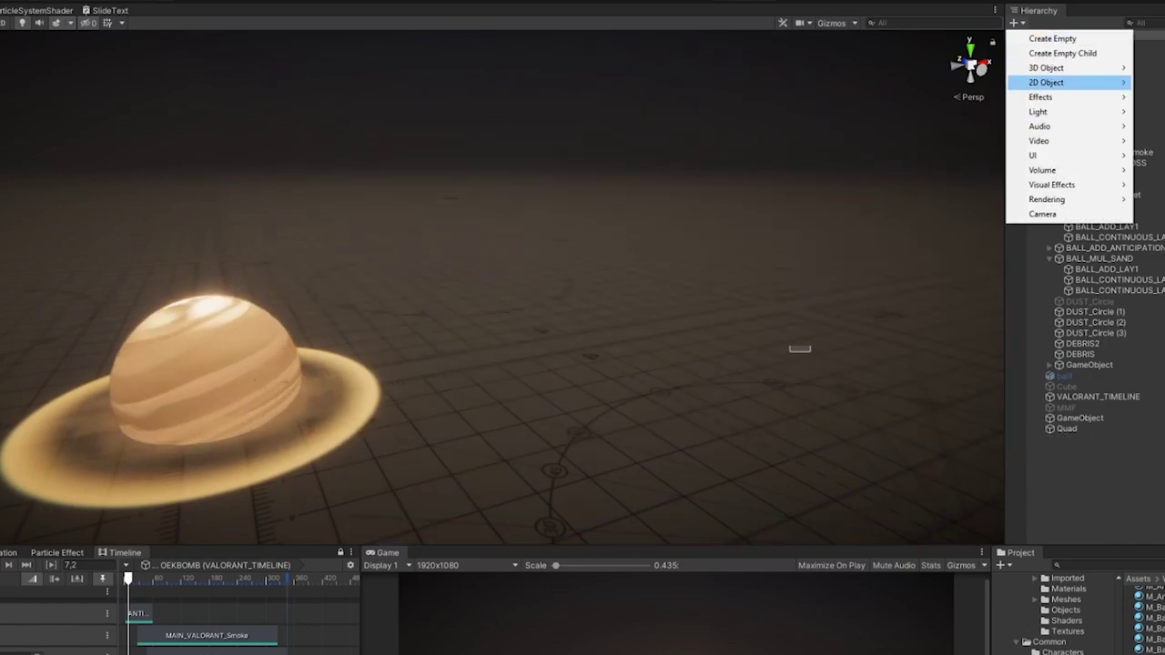
{"action": "mouse_move", "coordinate": [1047, 67]}
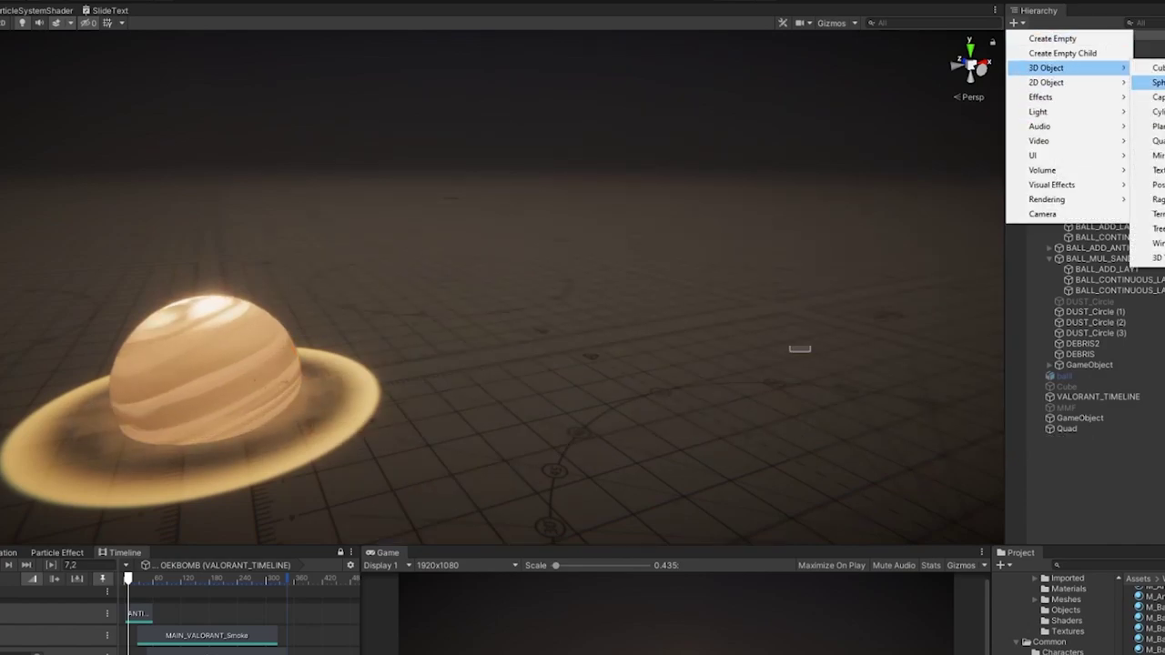
{"action": "left_click", "coordinate": [1157, 82]}
{"action": "left_click", "coordinate": [1161, 579]}
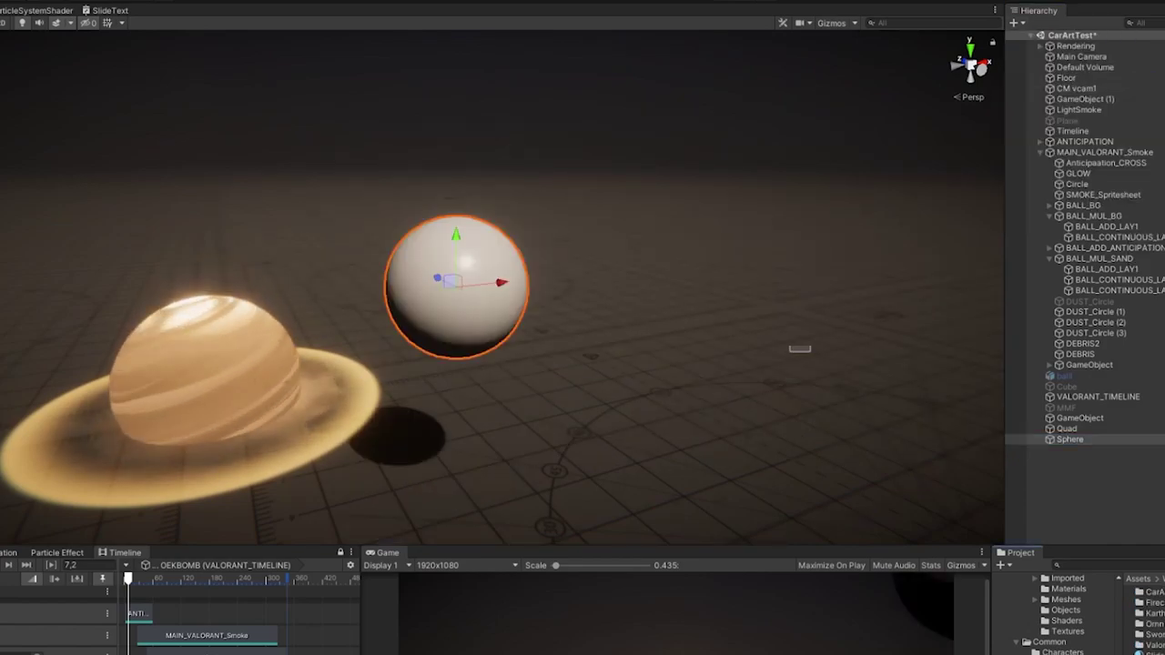
{"action": "left_click_drag", "start_coordinate": [1144, 652], "coordinate": [460, 296]}
{"action": "left_click", "coordinate": [637, 350]}
{"action": "scroll", "coordinate": [582, 346], "scroll_direction": "up", "scroll_amount": 3}
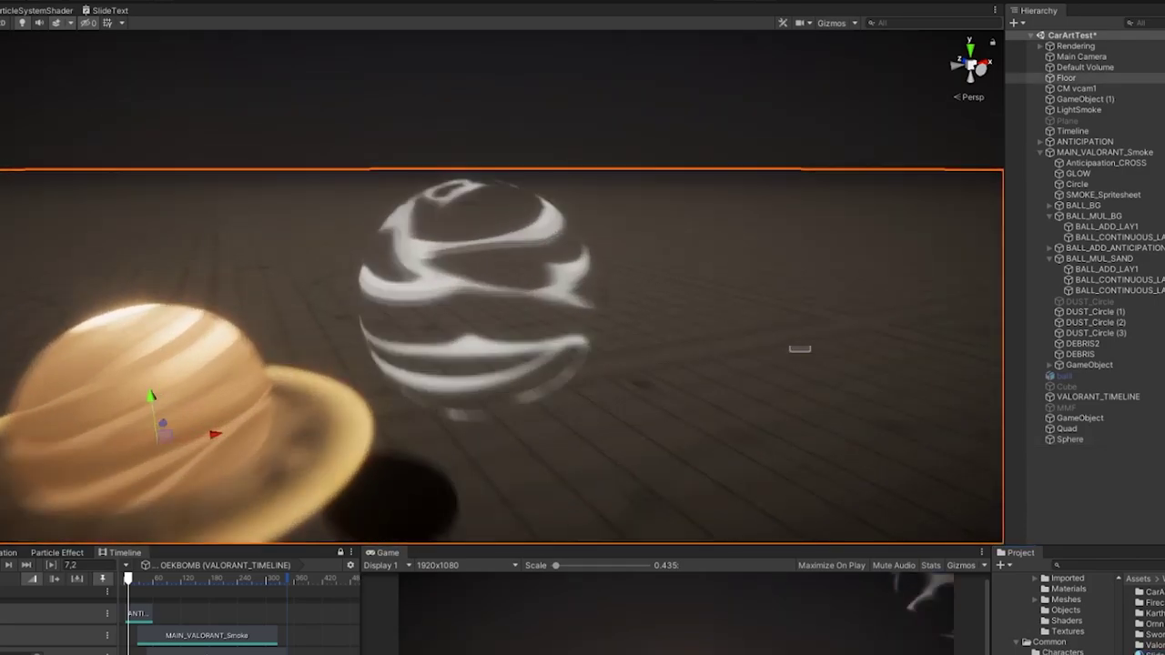
{"action": "left_click_drag", "start_coordinate": [582, 345], "coordinate": [610, 282], "text": "alt"}
{"action": "scroll", "coordinate": [609, 282], "scroll_direction": "down", "scroll_amount": 2}
{"action": "key", "text": "e"}
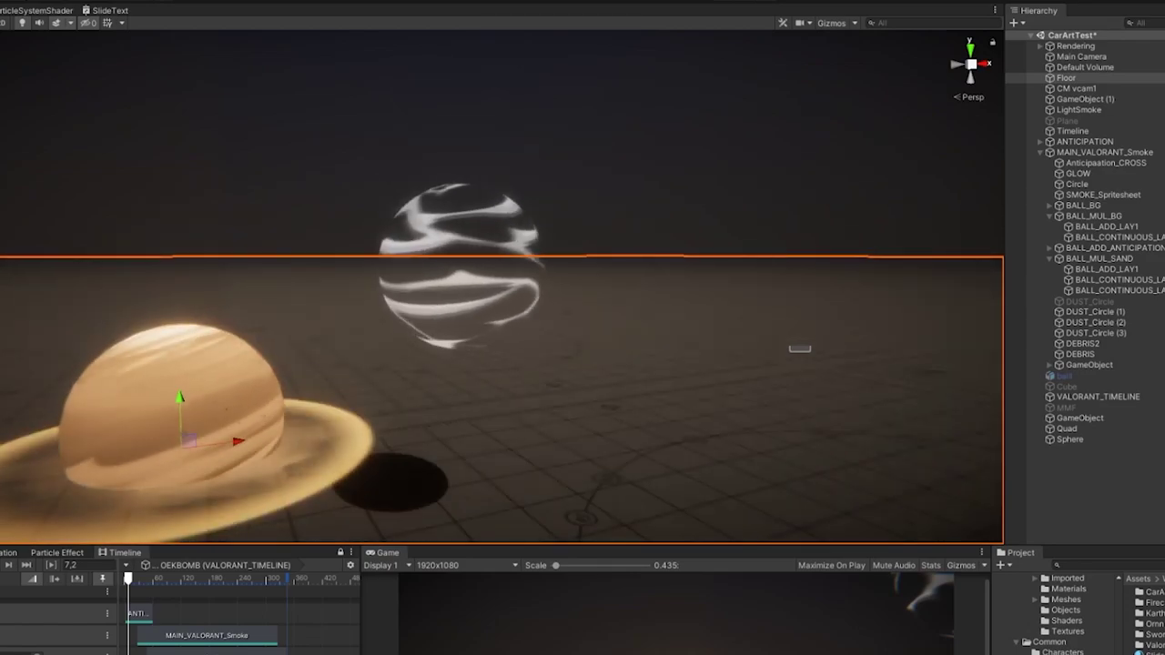
{"action": "left_click", "coordinate": [462, 282]}
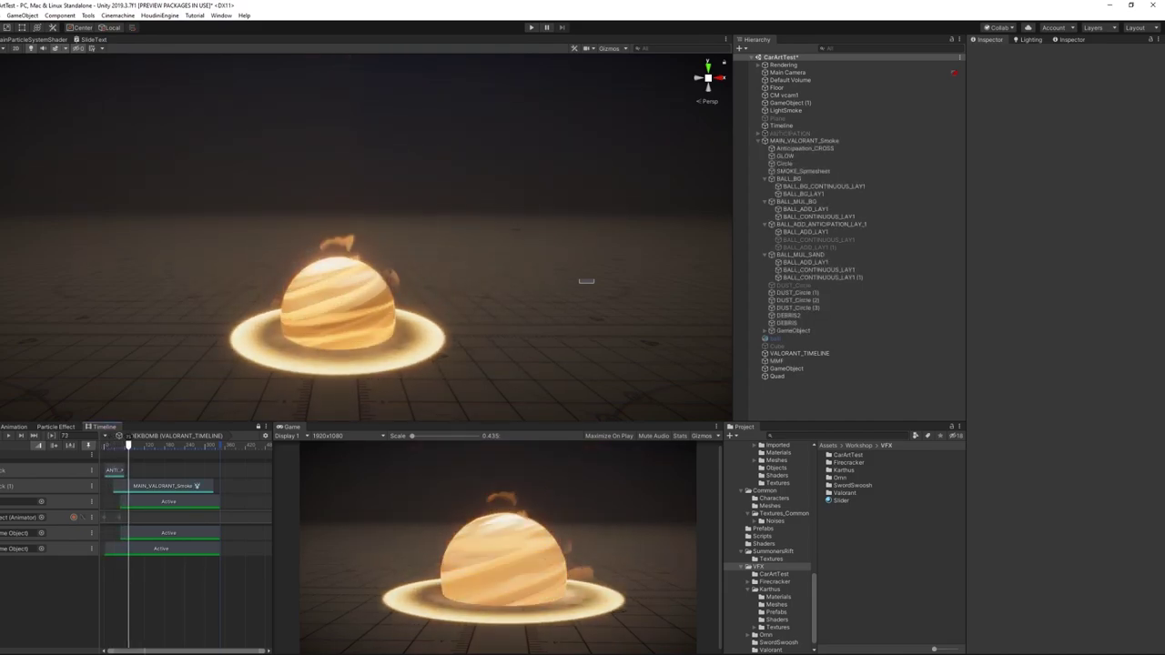
Set the Default Volume's Chromatic Aberration intensity to 0.252 and adjust its Bloom settings while previewing the smoke effect
{"action": "mouse_move", "coordinate": [136, 446]}
{"action": "left_mouse_down"}
{"action": "mouse_move", "coordinate": [116, 445]}
{"action": "mouse_move", "coordinate": [130, 444]}
{"action": "left_mouse_up"}
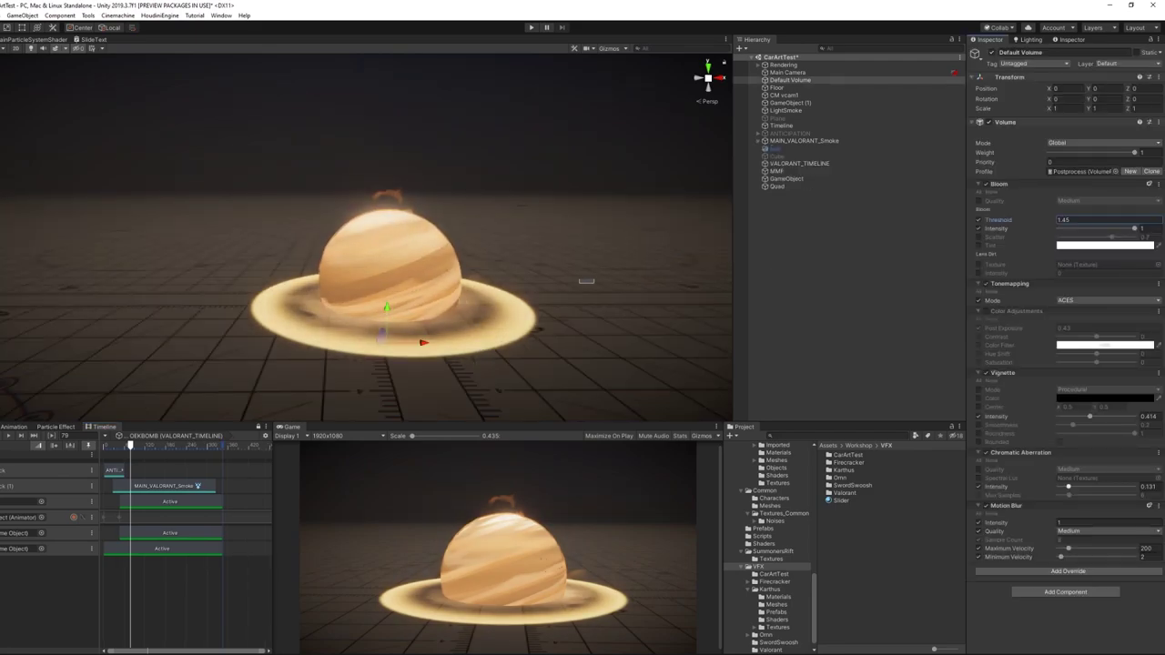
{"action": "mouse_move", "coordinate": [1068, 487]}
{"action": "left_mouse_down"}
{"action": "mouse_move", "coordinate": [1059, 487]}
{"action": "mouse_move", "coordinate": [1102, 486]}
{"action": "mouse_move", "coordinate": [1077, 487]}
{"action": "left_mouse_up"}
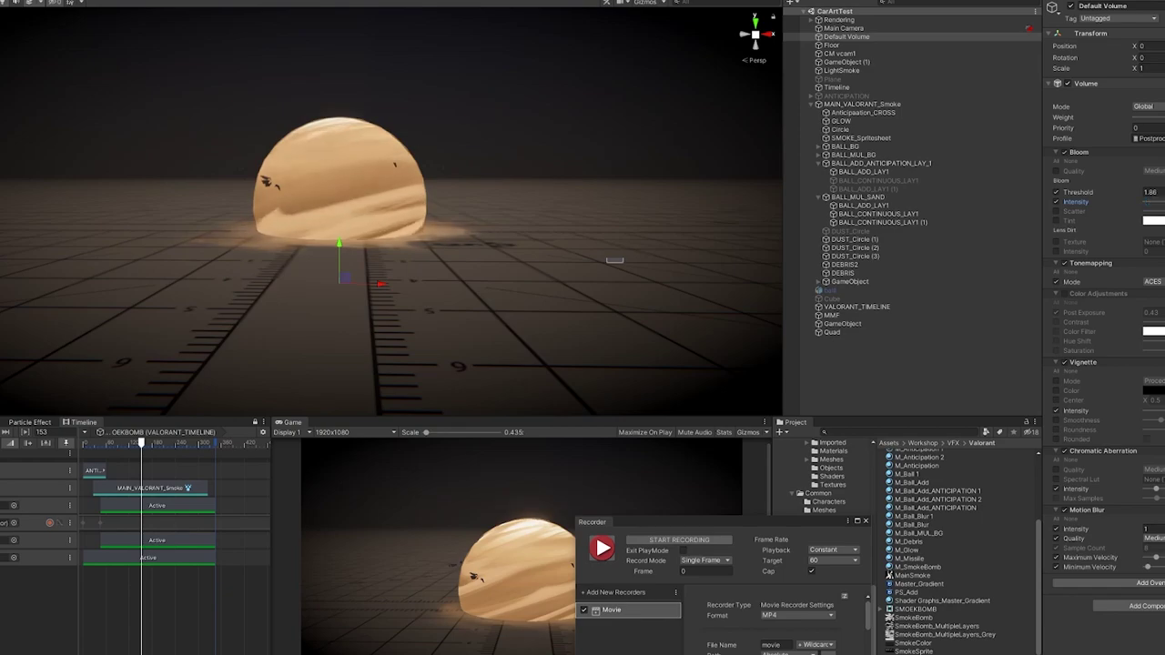
{"action": "mouse_move", "coordinate": [1079, 192]}
{"action": "left_mouse_down"}
{"action": "mouse_move", "coordinate": [1054, 192]}
{"action": "mouse_move", "coordinate": [1081, 202]}
{"action": "left_mouse_up"}
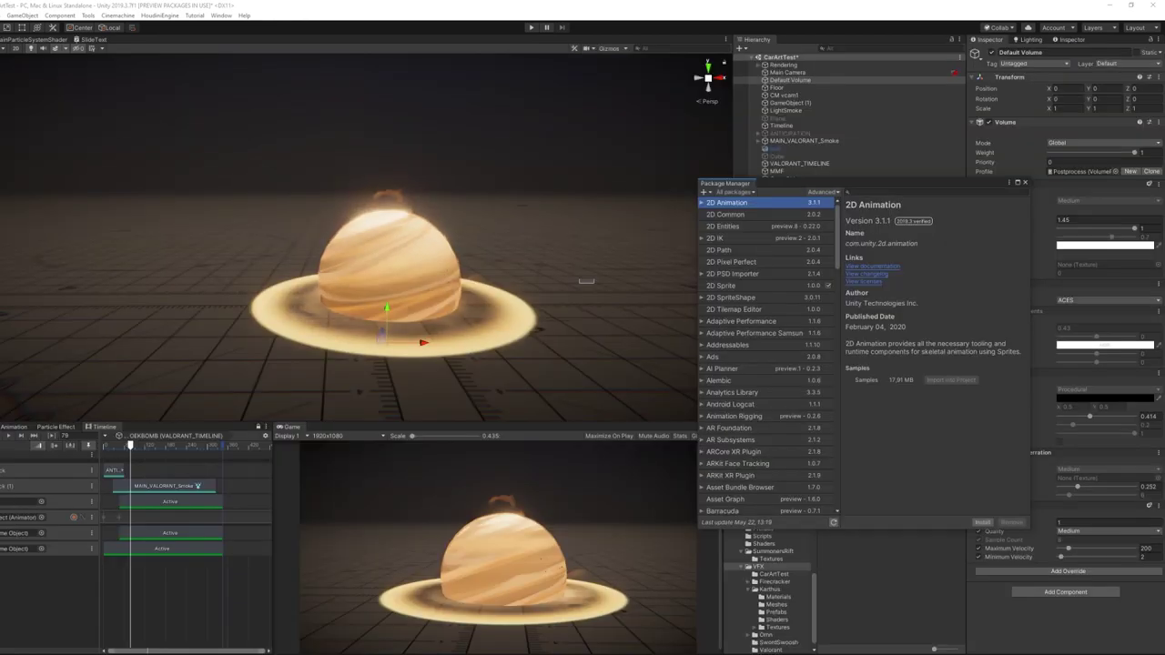
Find the Unity Recorder package in the Package Manager, view its details, and close the manager
{"action": "scroll", "coordinate": [769, 355], "scroll_direction": "down", "scroll_amount": 15}
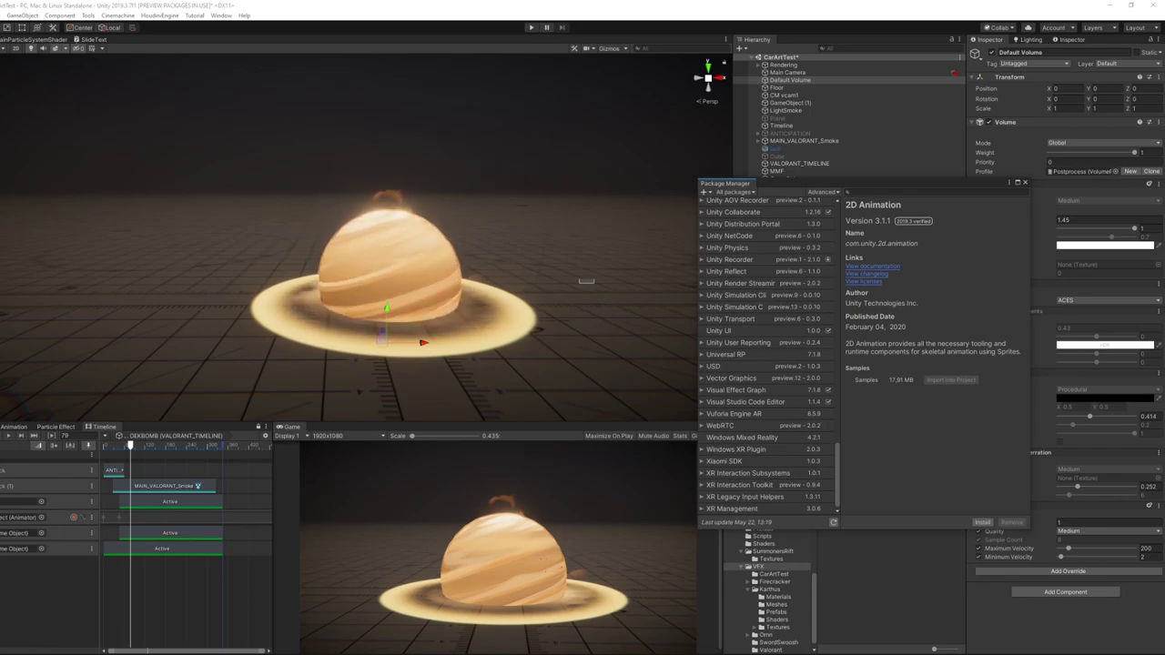
{"action": "scroll", "coordinate": [769, 355], "scroll_direction": "up", "scroll_amount": 3}
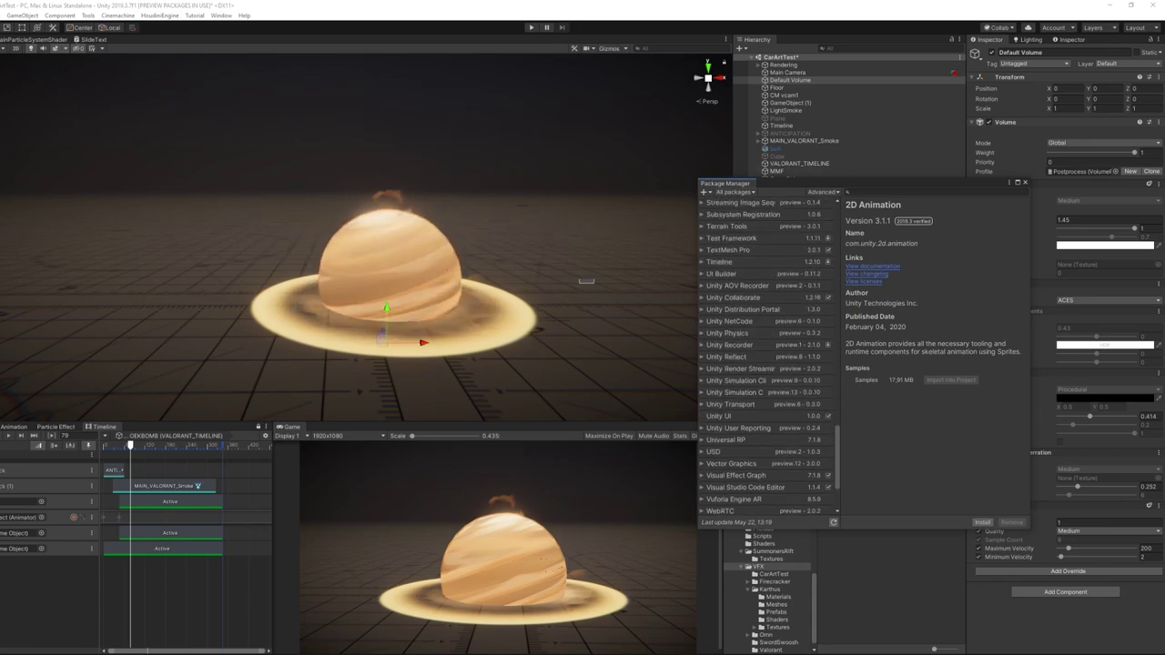
{"action": "left_click", "coordinate": [730, 345]}
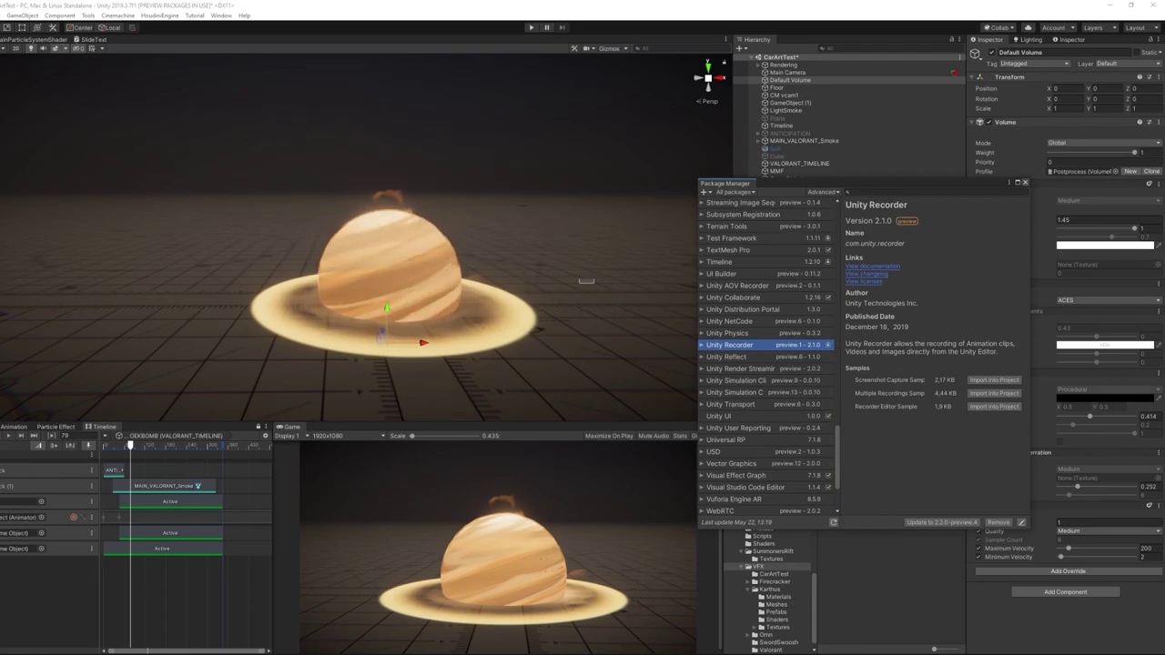
{"action": "left_click", "coordinate": [1025, 182]}
Open the Recorder window and move it over the scene view
{"action": "left_click", "coordinate": [221, 16]}
{"action": "left_click", "coordinate": [528, 207]}
{"action": "left_click_drag", "start_coordinate": [259, 325], "coordinate": [573, 265]}
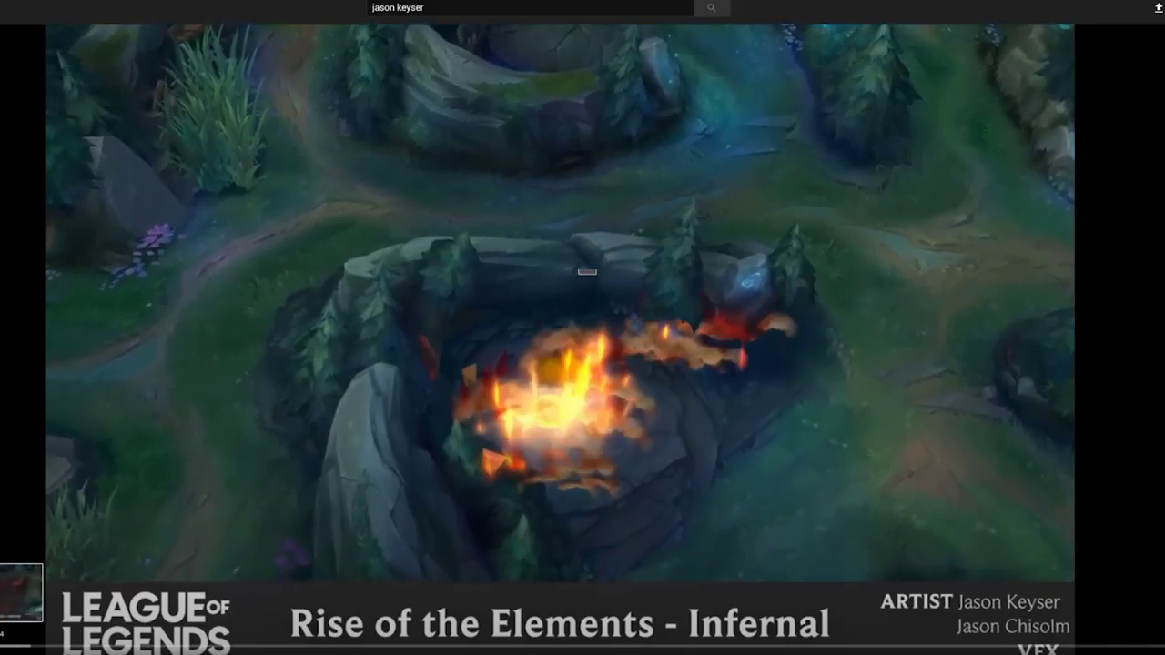
Browse the latest topics on the Real-Time VFX forum
{"action": "scroll", "coordinate": [587, 271], "scroll_direction": "down", "scroll_amount": 1}
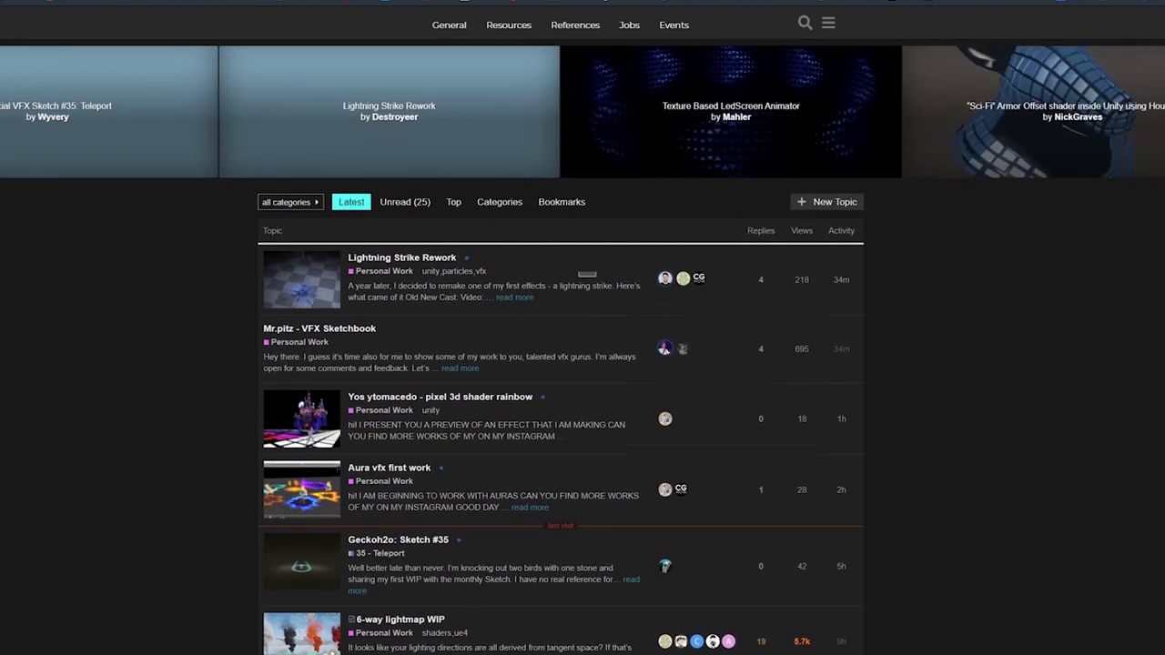
{"action": "scroll", "coordinate": [587, 274], "scroll_direction": "down", "scroll_amount": 1}
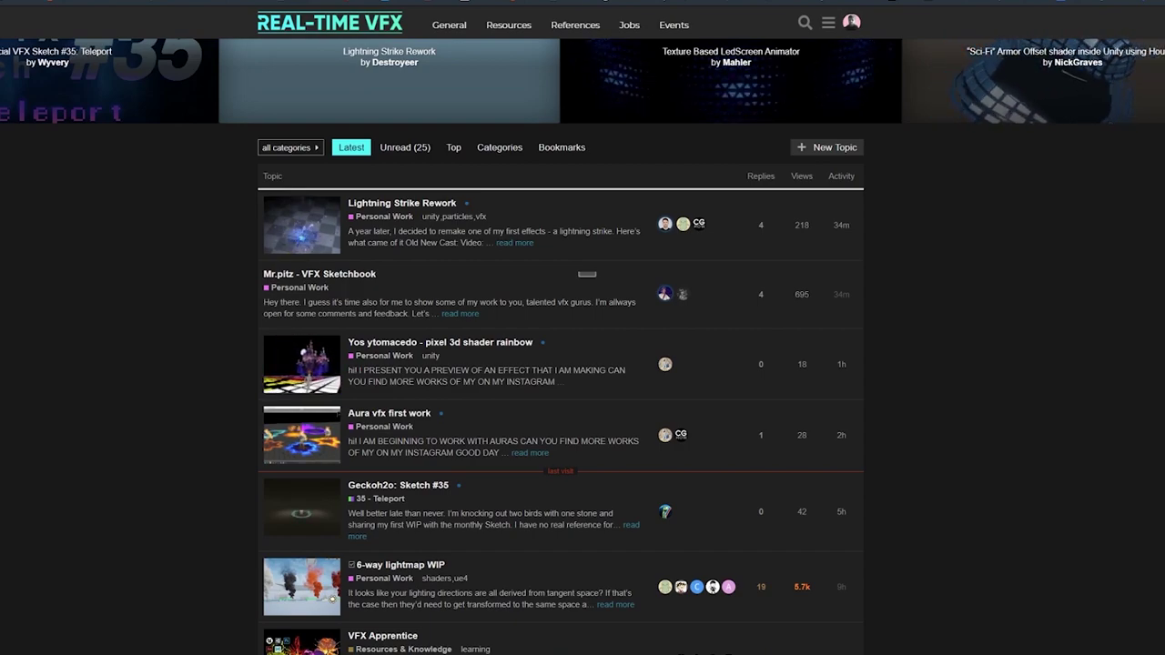
{"action": "scroll", "coordinate": [587, 273], "scroll_direction": "down", "scroll_amount": 1}
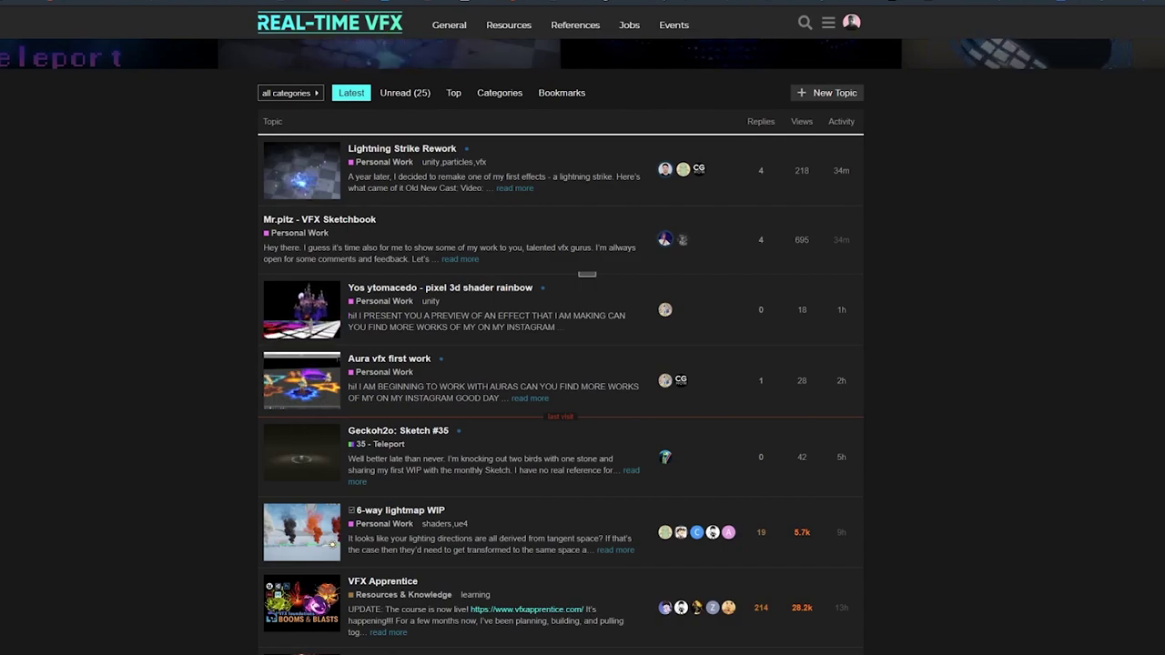
{"action": "scroll", "coordinate": [587, 273], "scroll_direction": "up", "scroll_amount": 2}
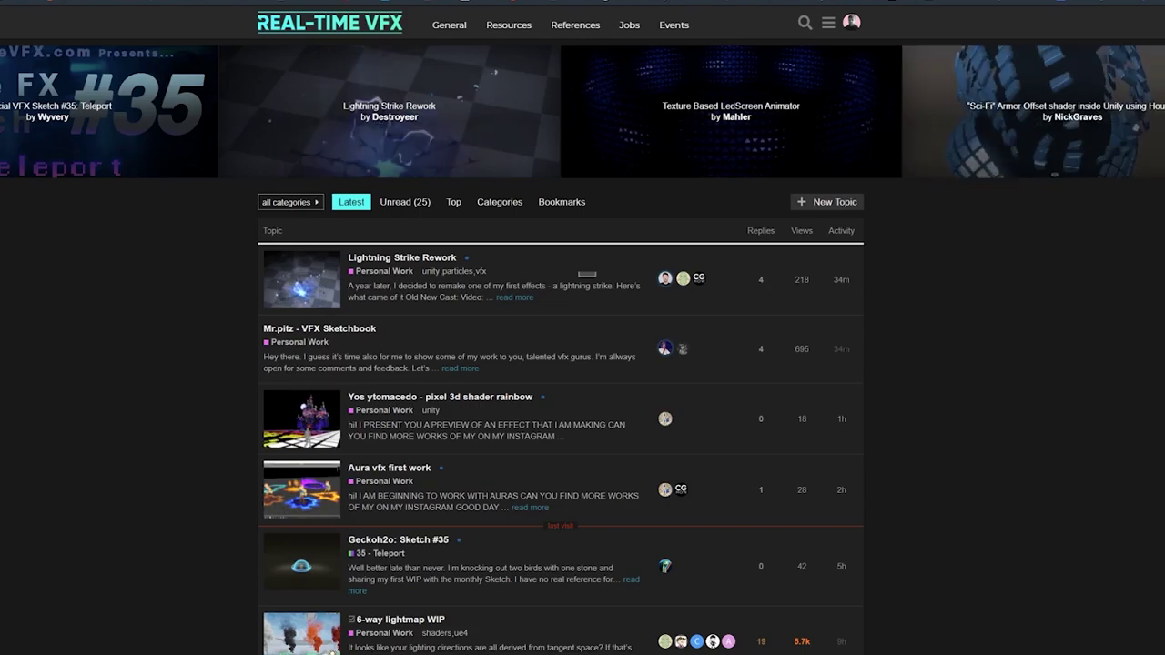